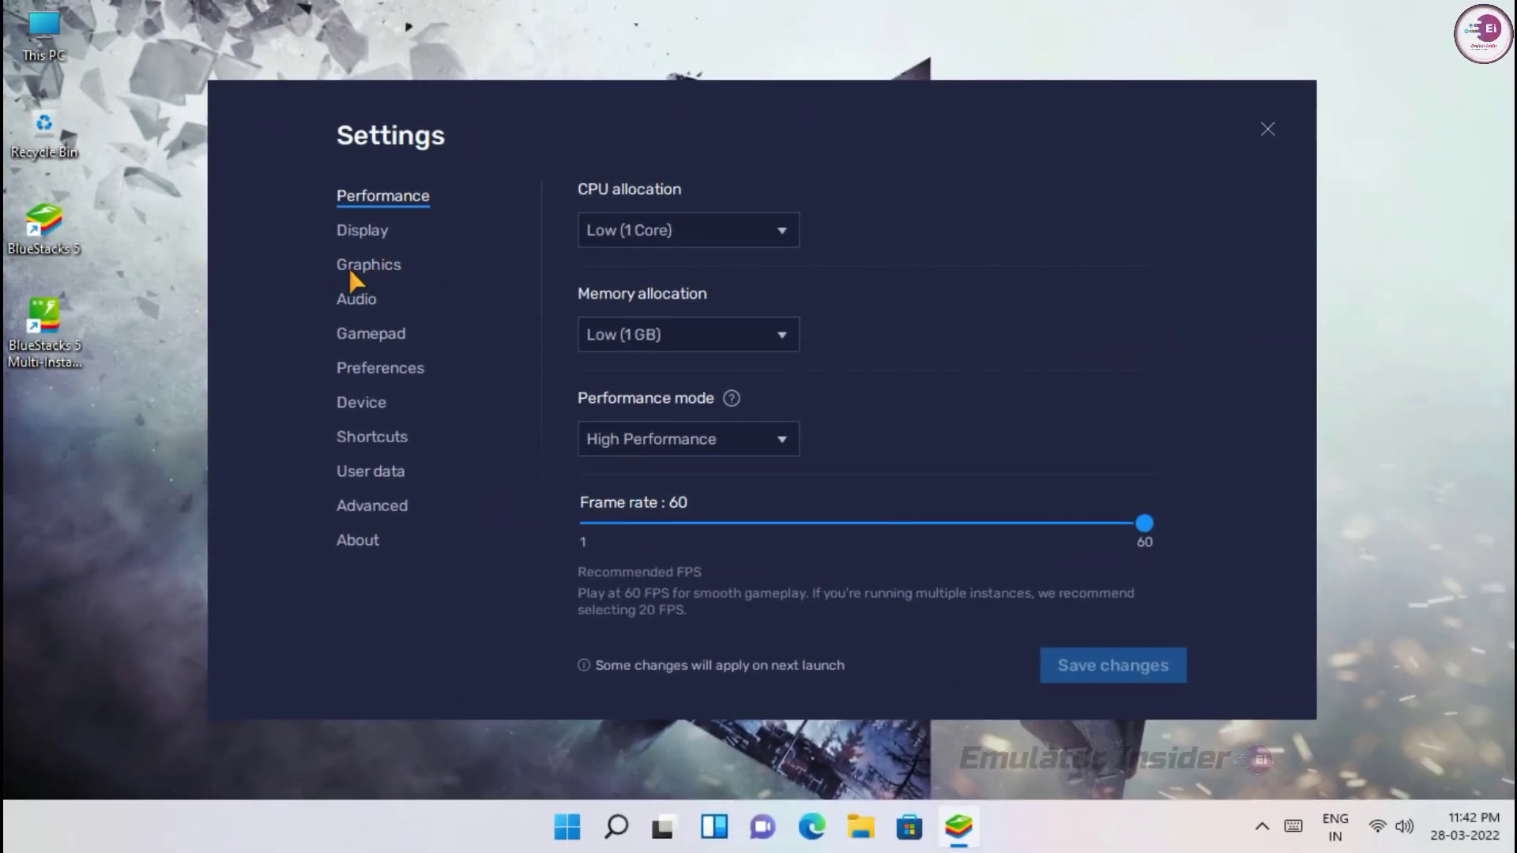
pyautogui.click(369, 269)
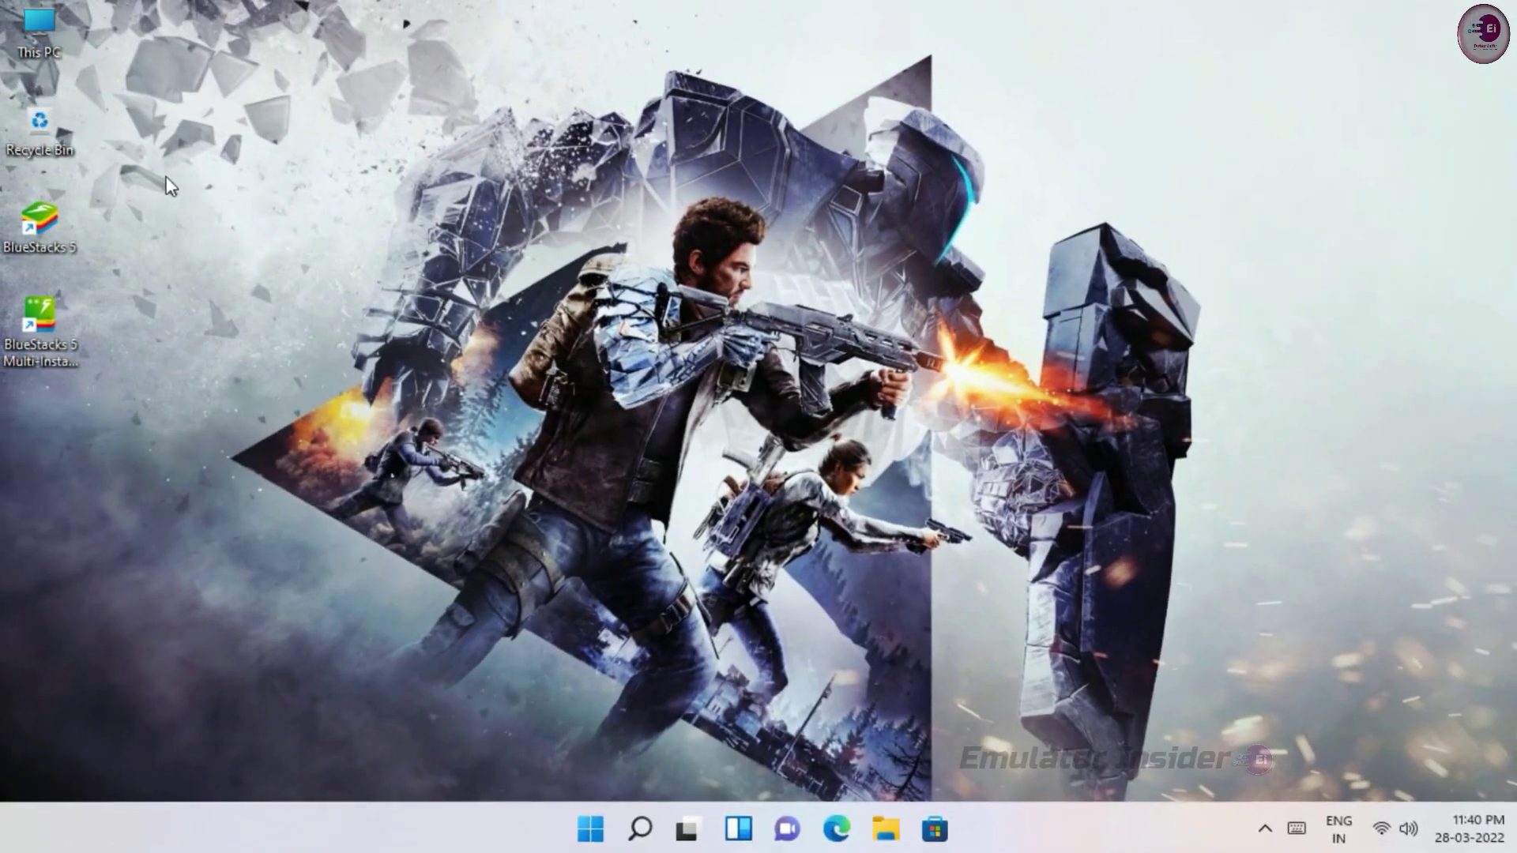
# Launch BlueStacks 5 from the desktop and open its graphics settings
pyautogui.moveTo(167, 186); pyautogui.dragTo(17, 552)
pyautogui.click(140, 256)
pyautogui.doubleClick(49, 229)
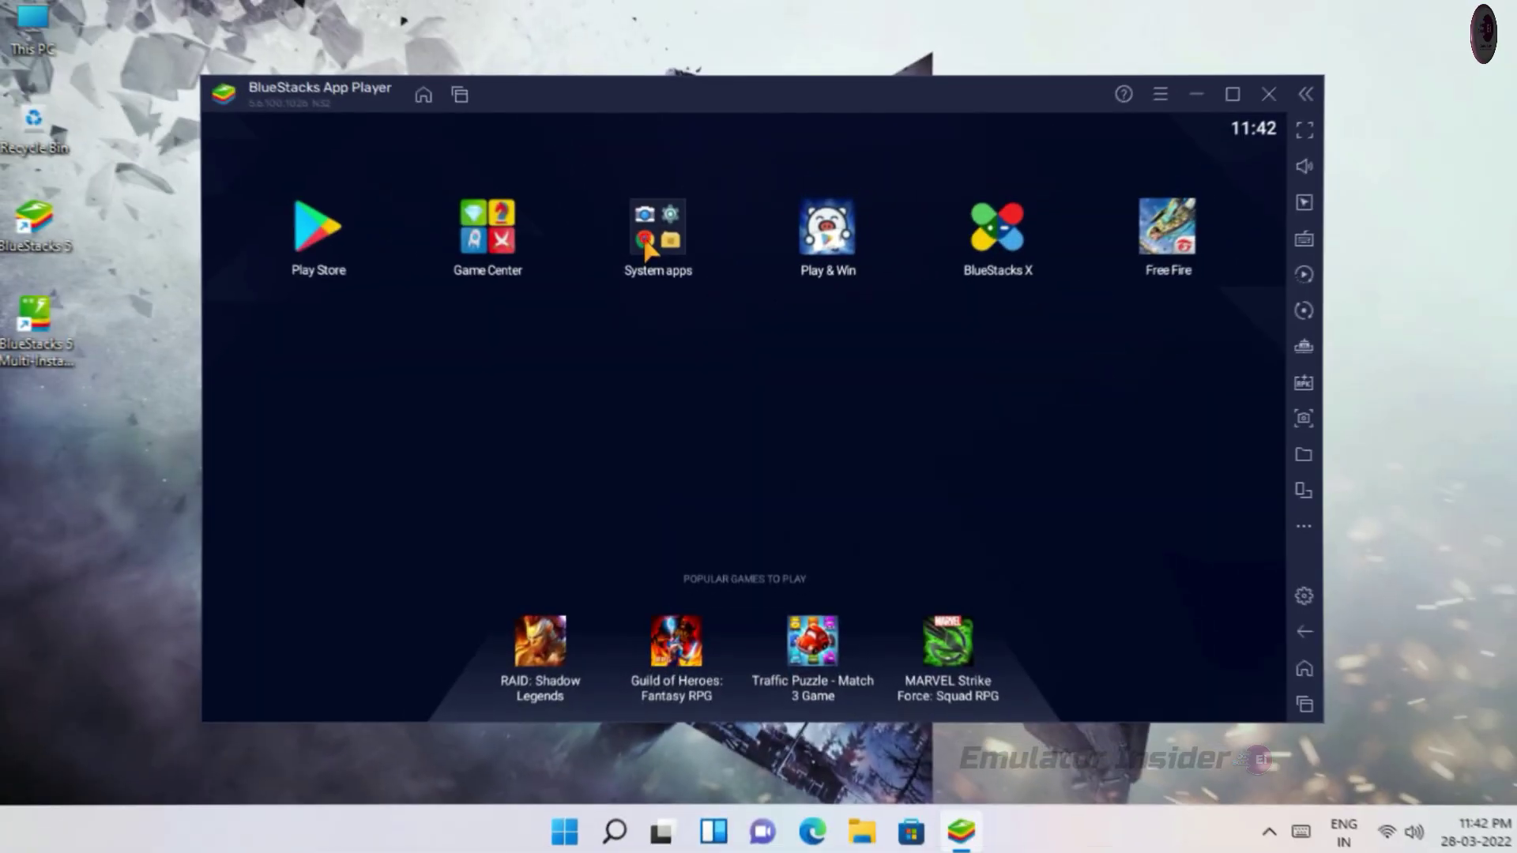
pyautogui.click(647, 249)
pyautogui.click(654, 250)
pyautogui.click(1158, 99)
pyautogui.click(1090, 136)
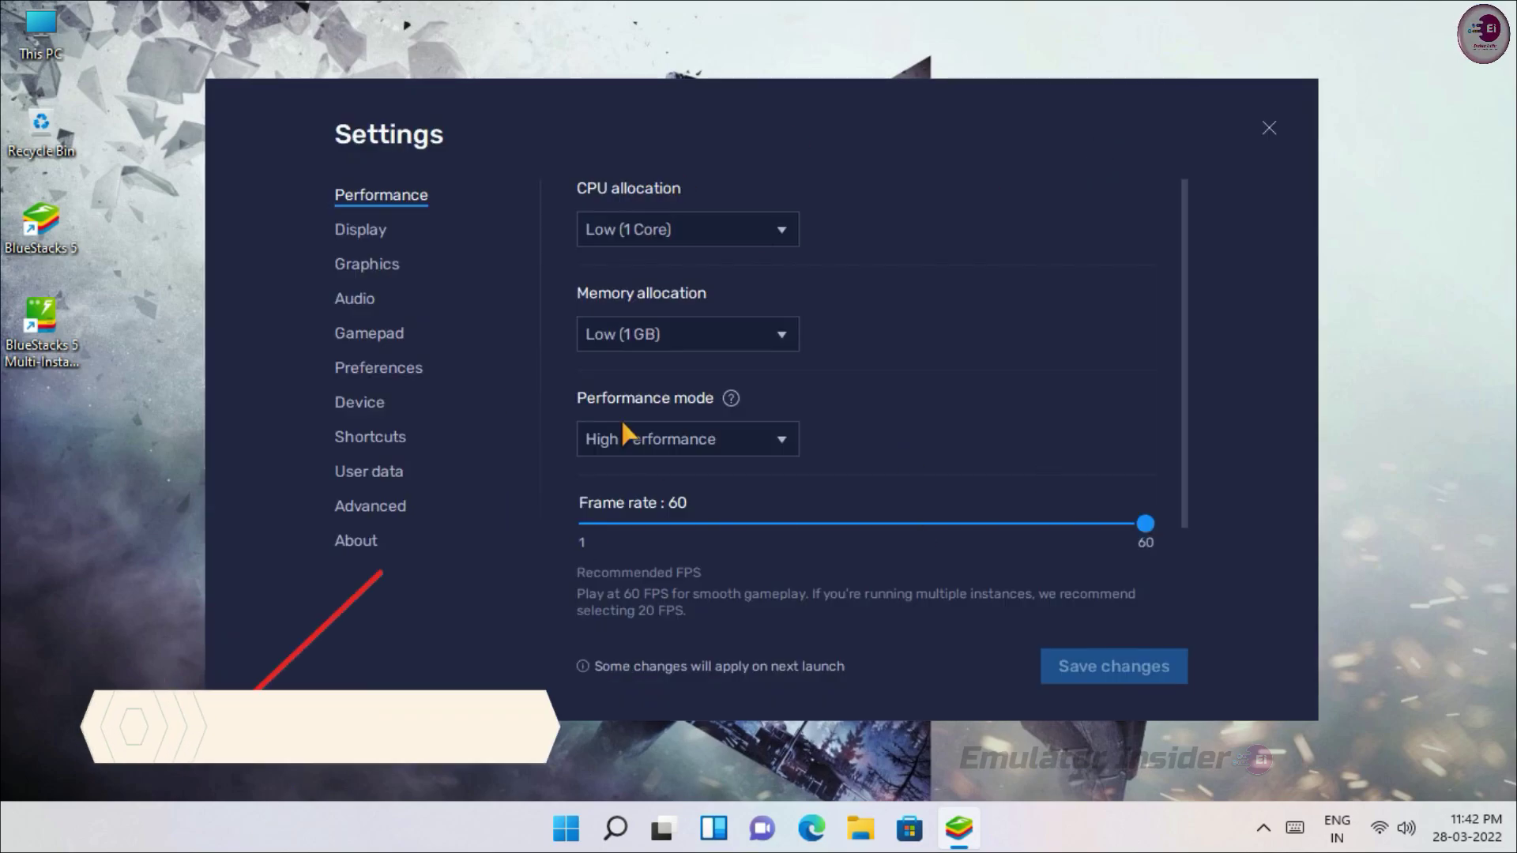
pyautogui.click(373, 270)
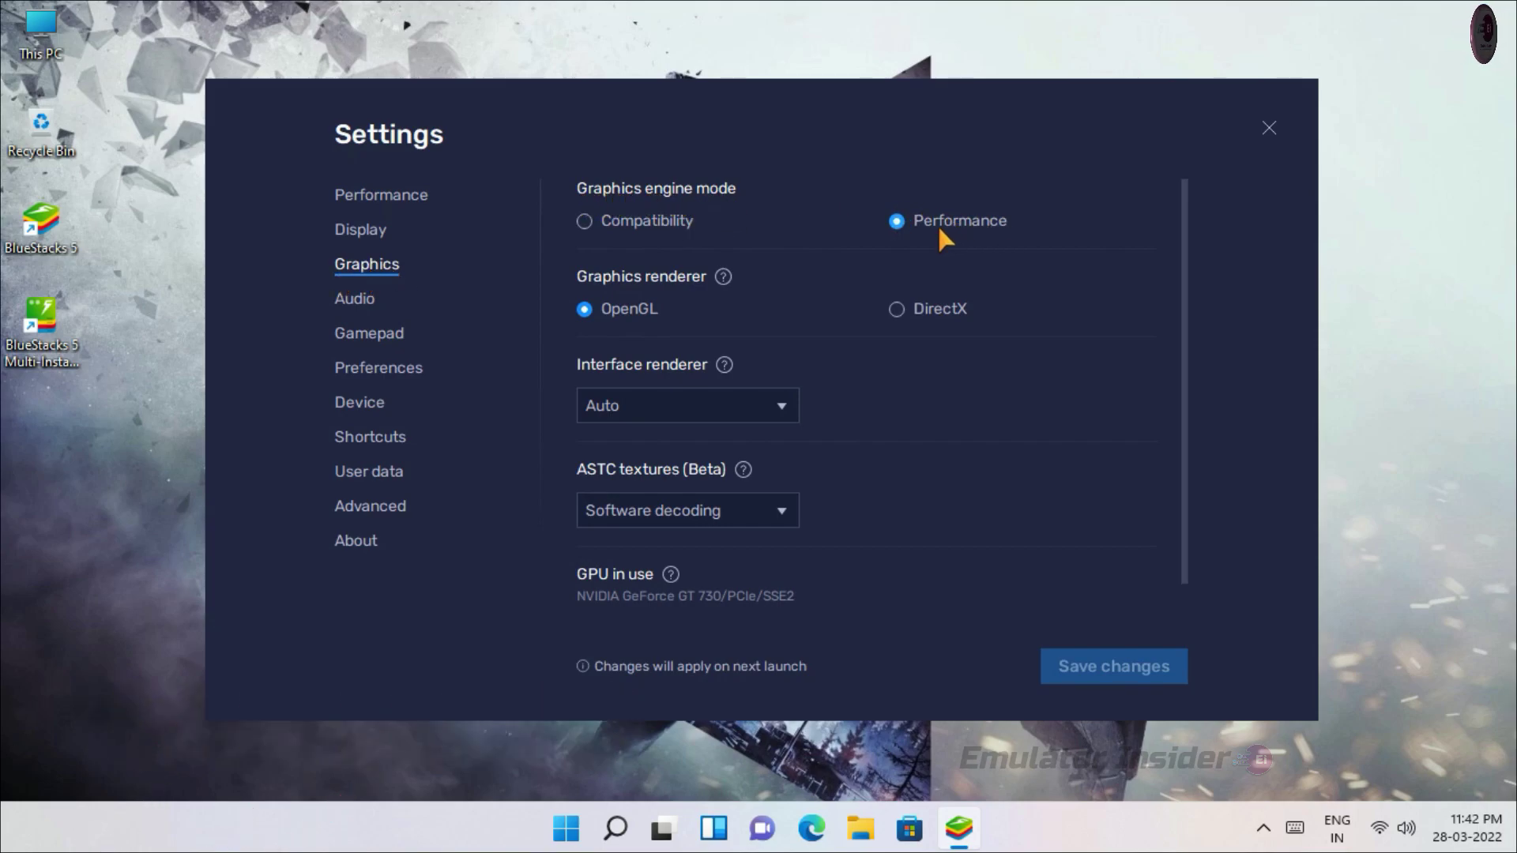
# Set the graphics engine mode to Compatibility and the graphics renderer to OpenGL
pyautogui.click(585, 222)
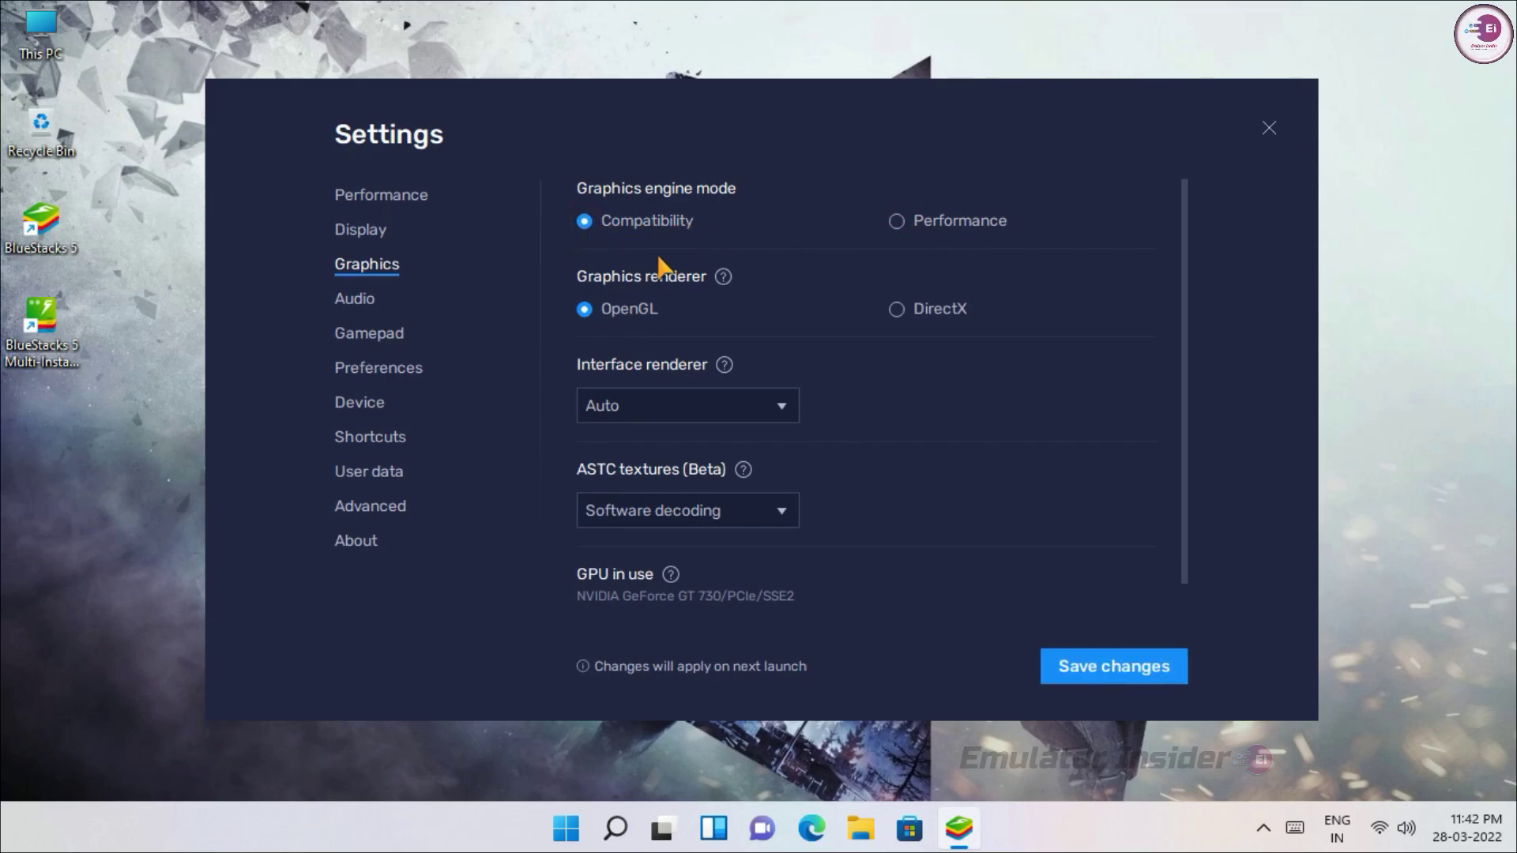
pyautogui.click(899, 316)
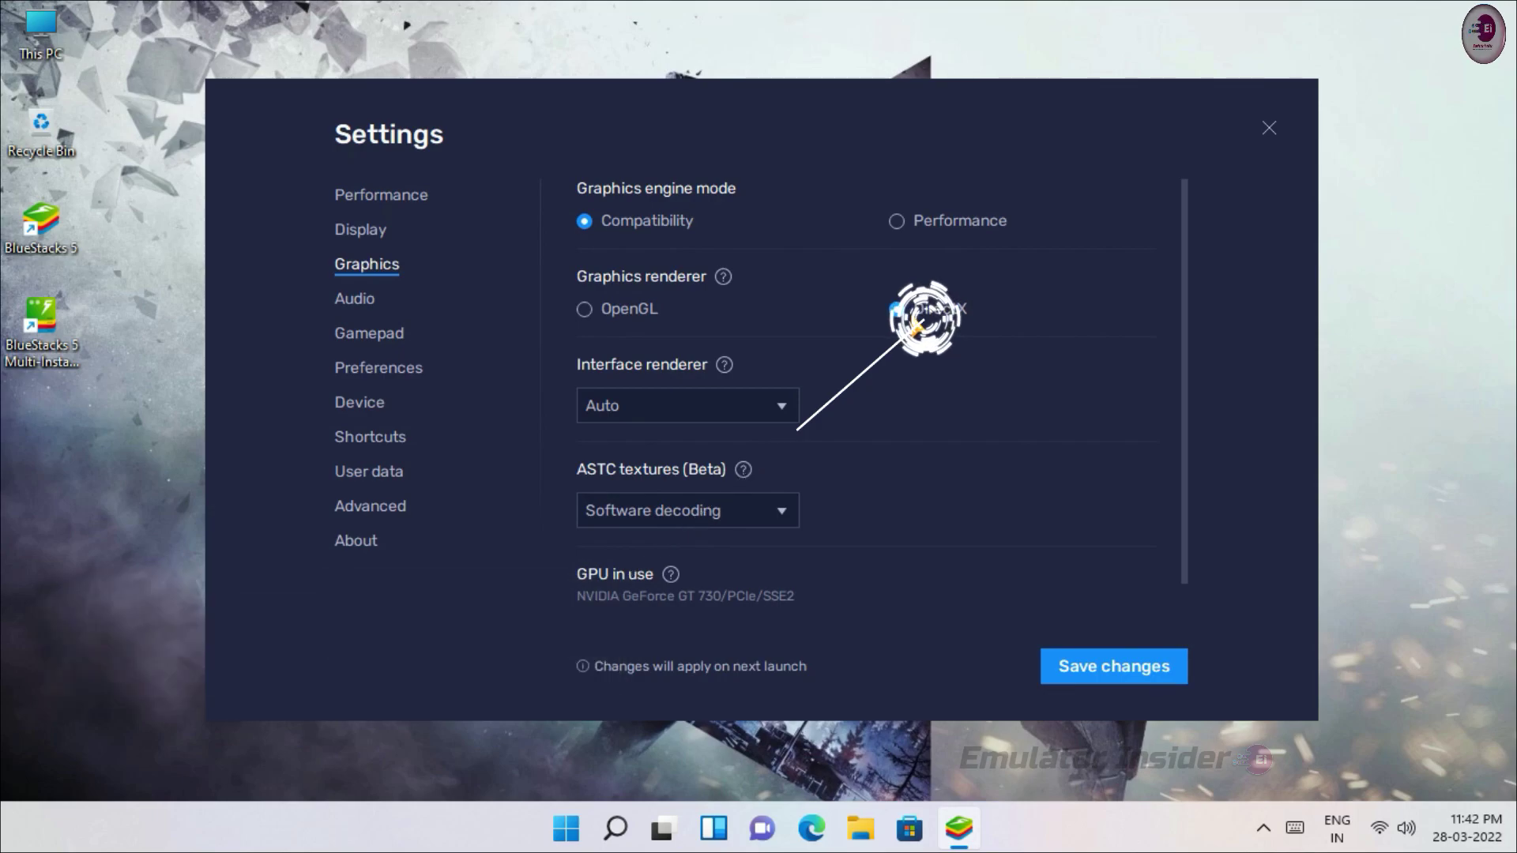
pyautogui.click(609, 310)
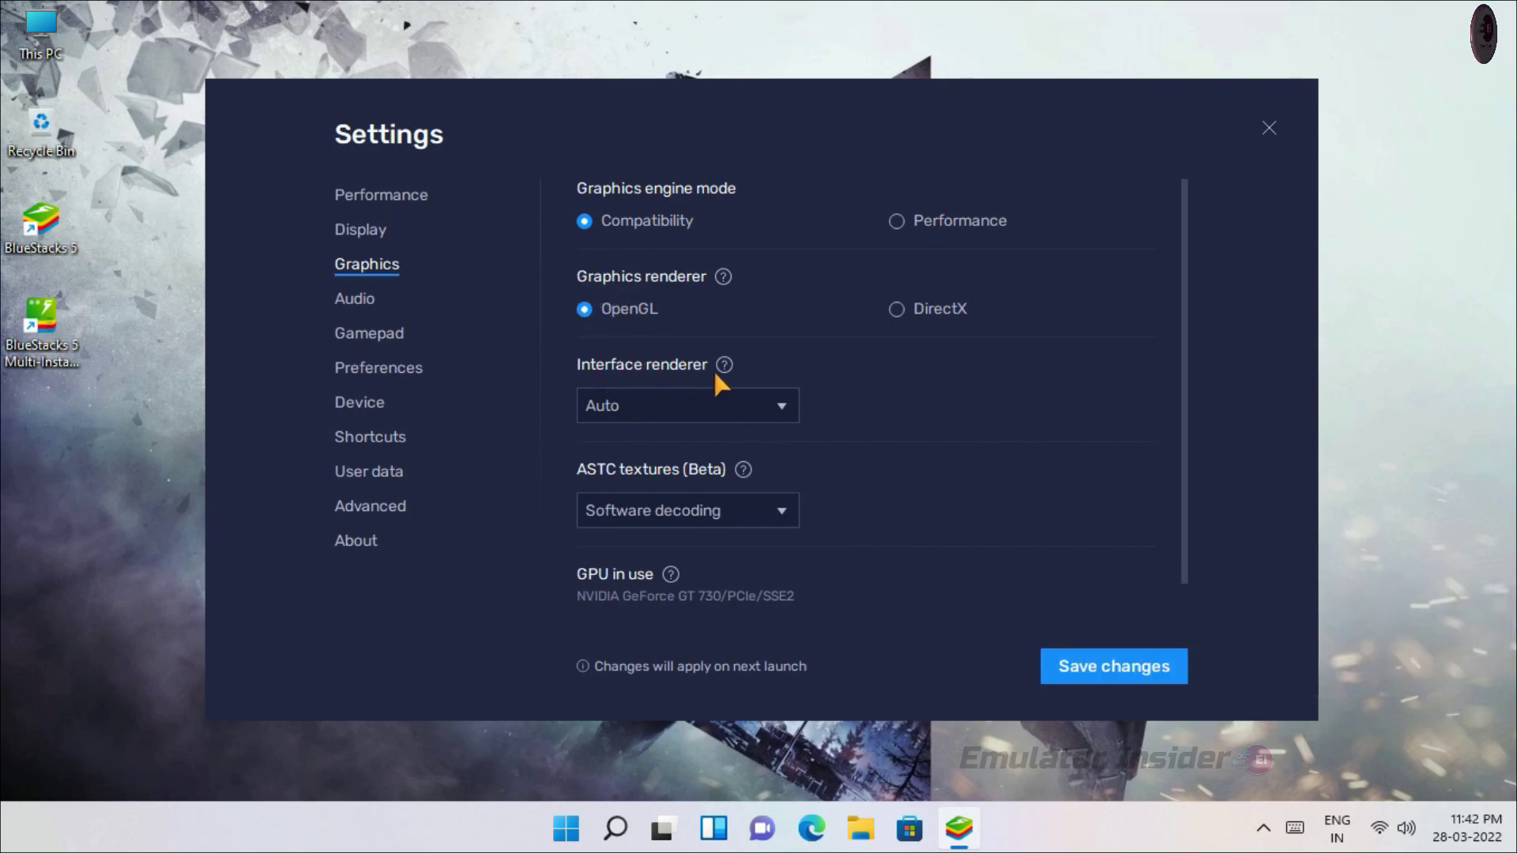
# Set the interface renderer to OpenGL and ASTC textures to Software decoding
pyautogui.click(684, 400)
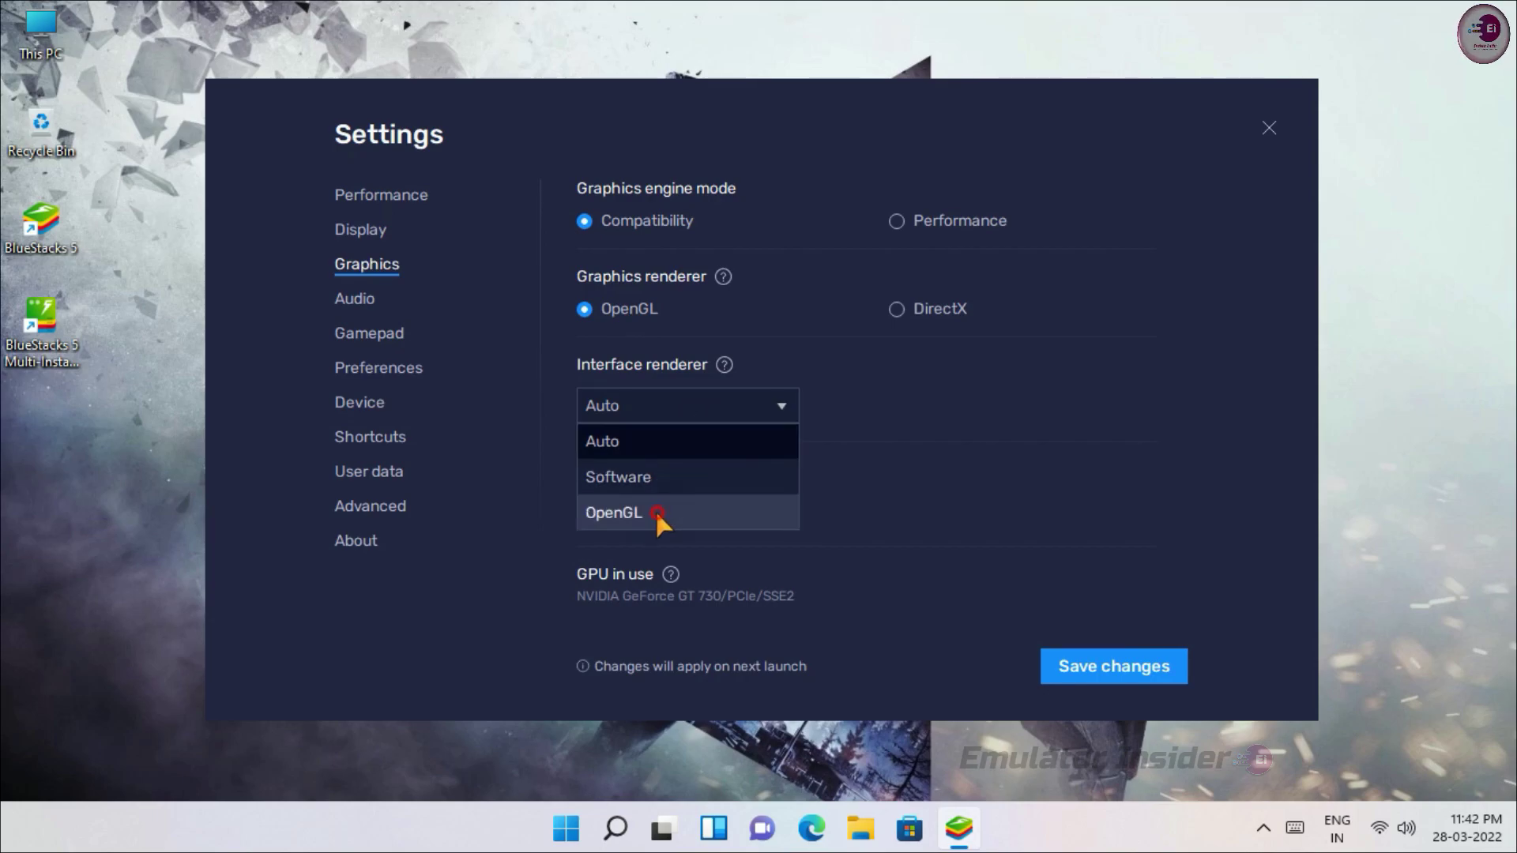
pyautogui.click(659, 515)
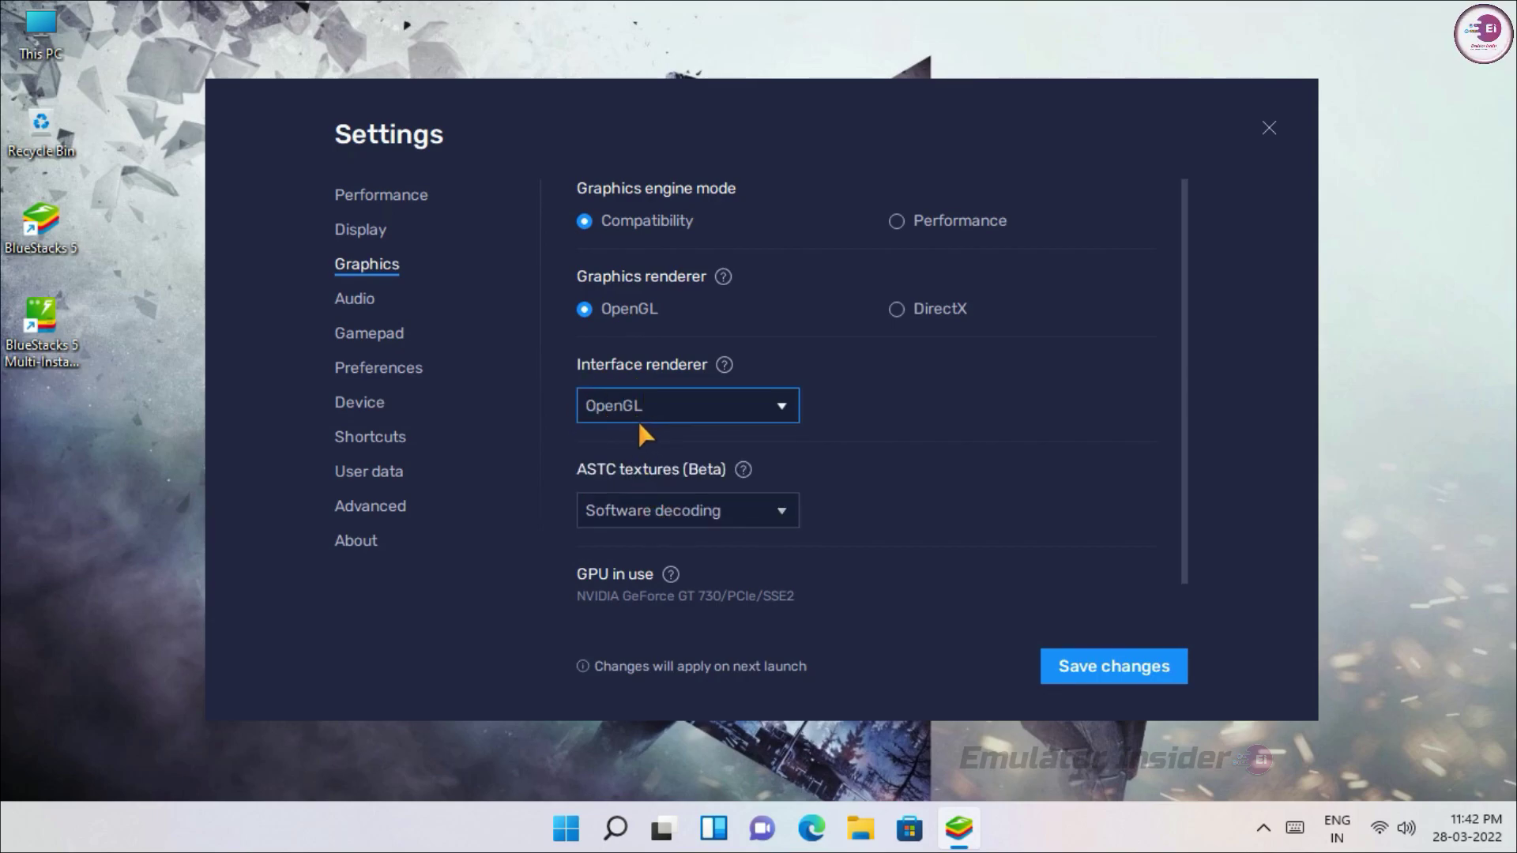
pyautogui.click(749, 509)
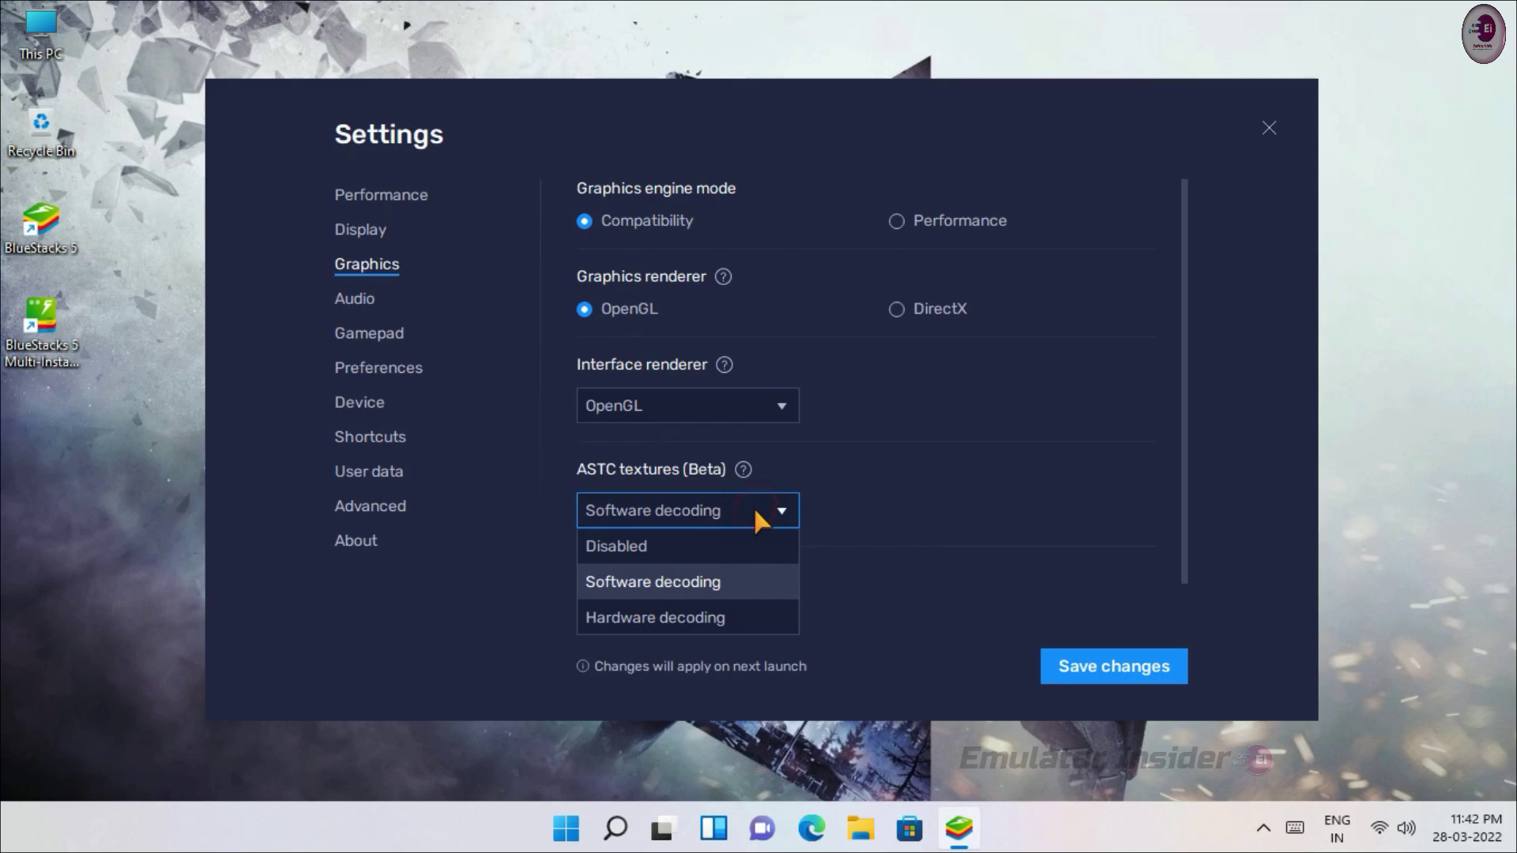
pyautogui.click(686, 590)
# Check the GPU in use, then save the graphics changes and restart BlueStacks
pyautogui.scroll(-1, 891, 533)
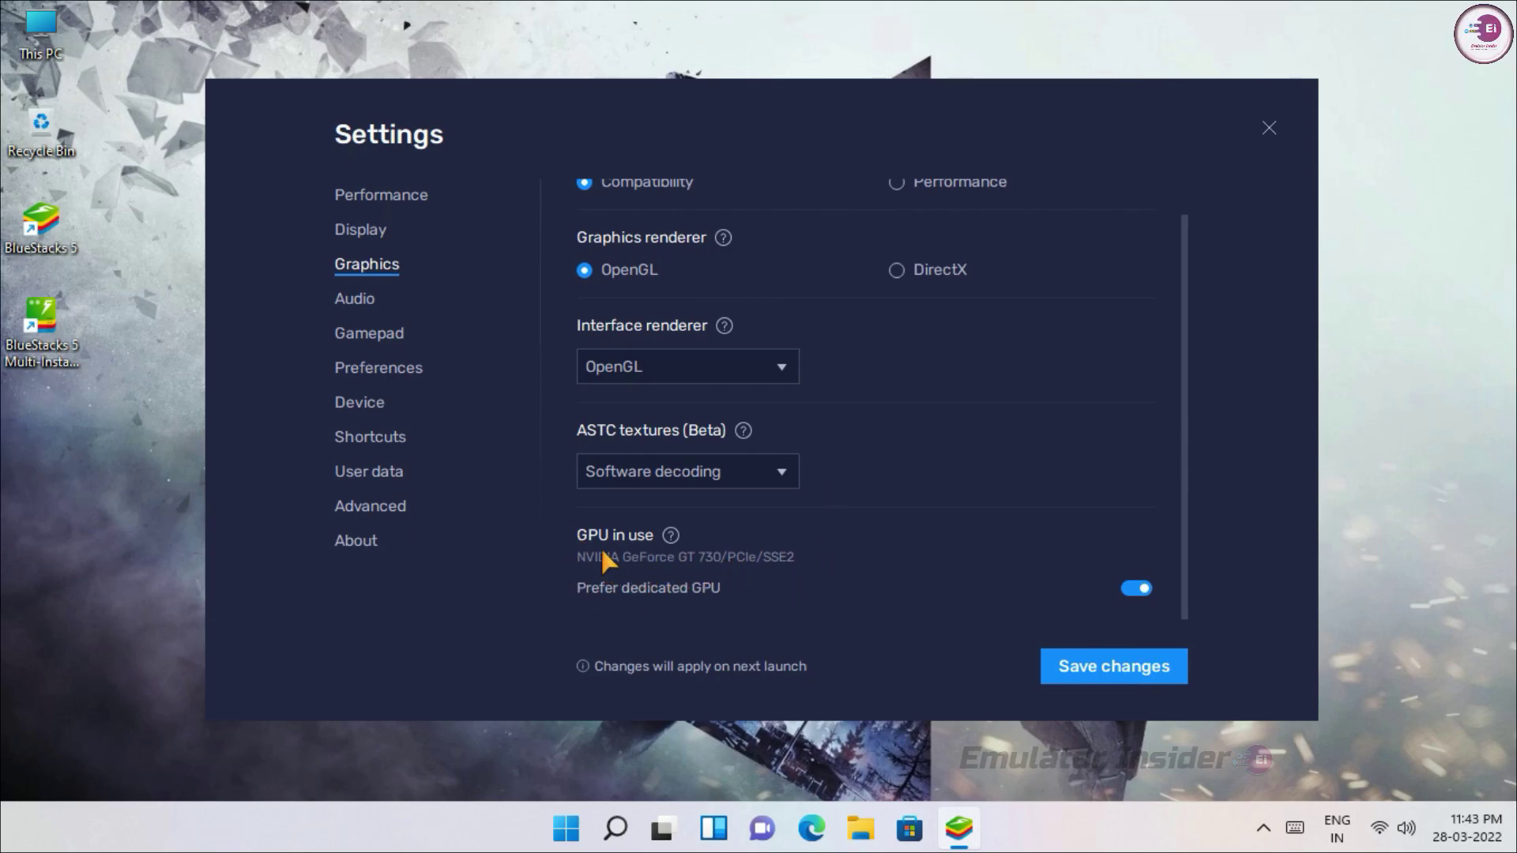
pyautogui.scroll(1, 903, 348)
pyautogui.click(1101, 666)
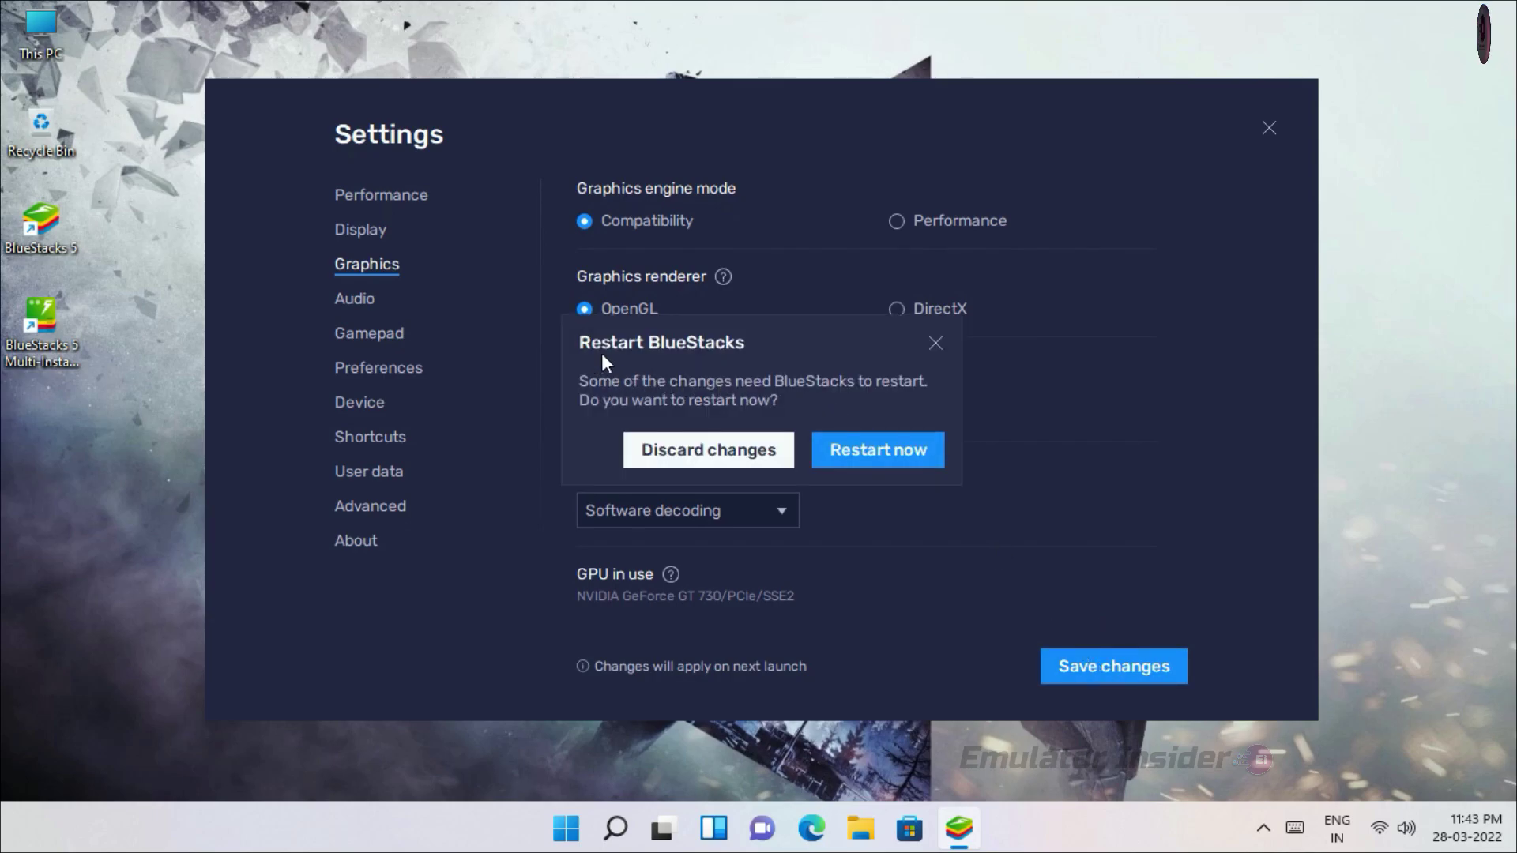
pyautogui.click(912, 451)
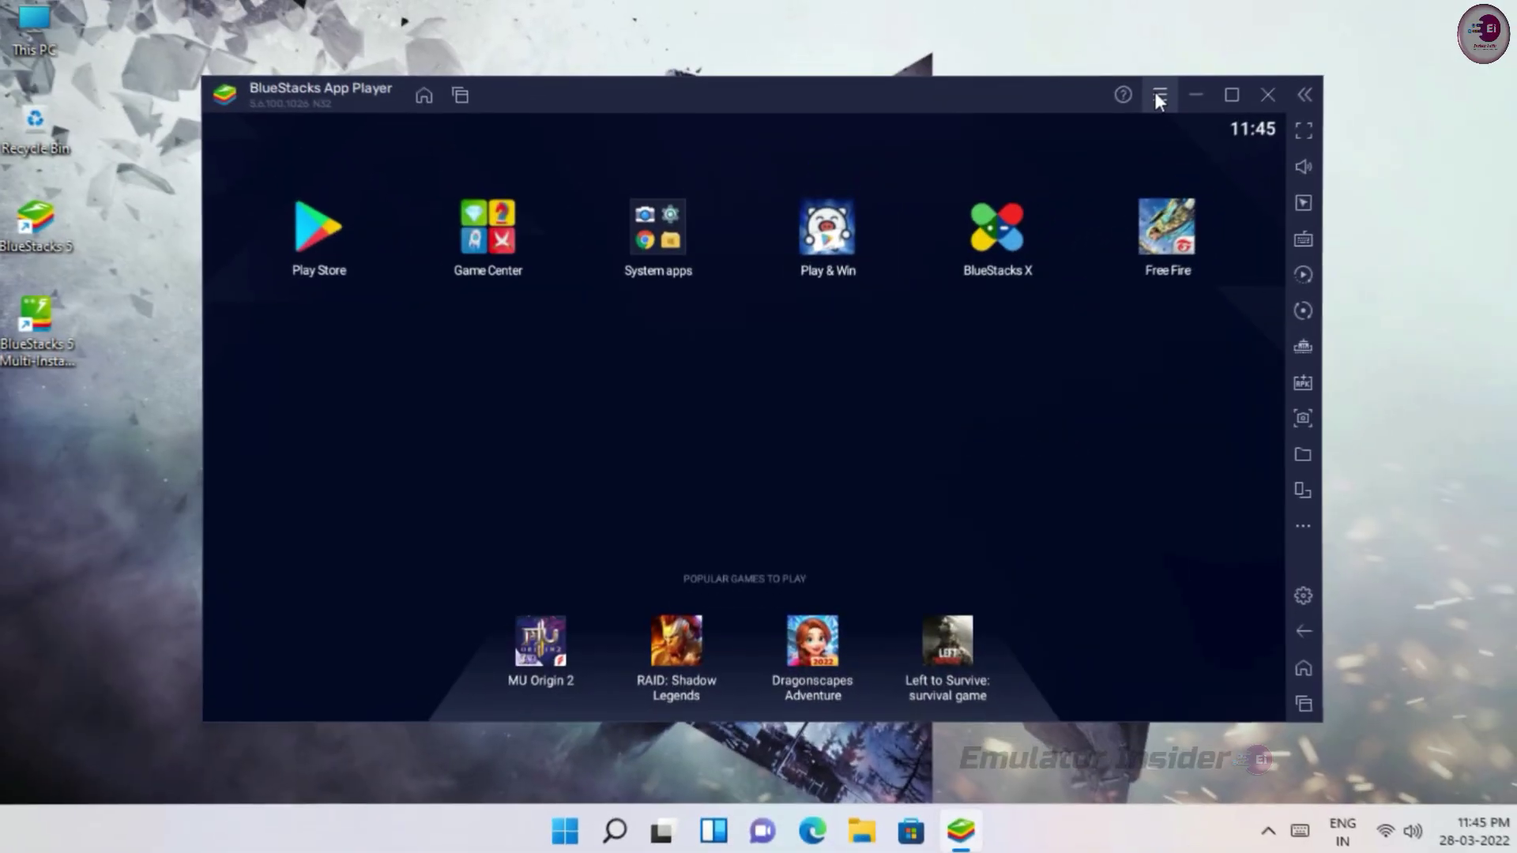
# In the BlueStacks performance settings, set the CPU allocation to Low (1 Core) and the memory allocation to Low (1 GB)
pyautogui.click(1154, 91)
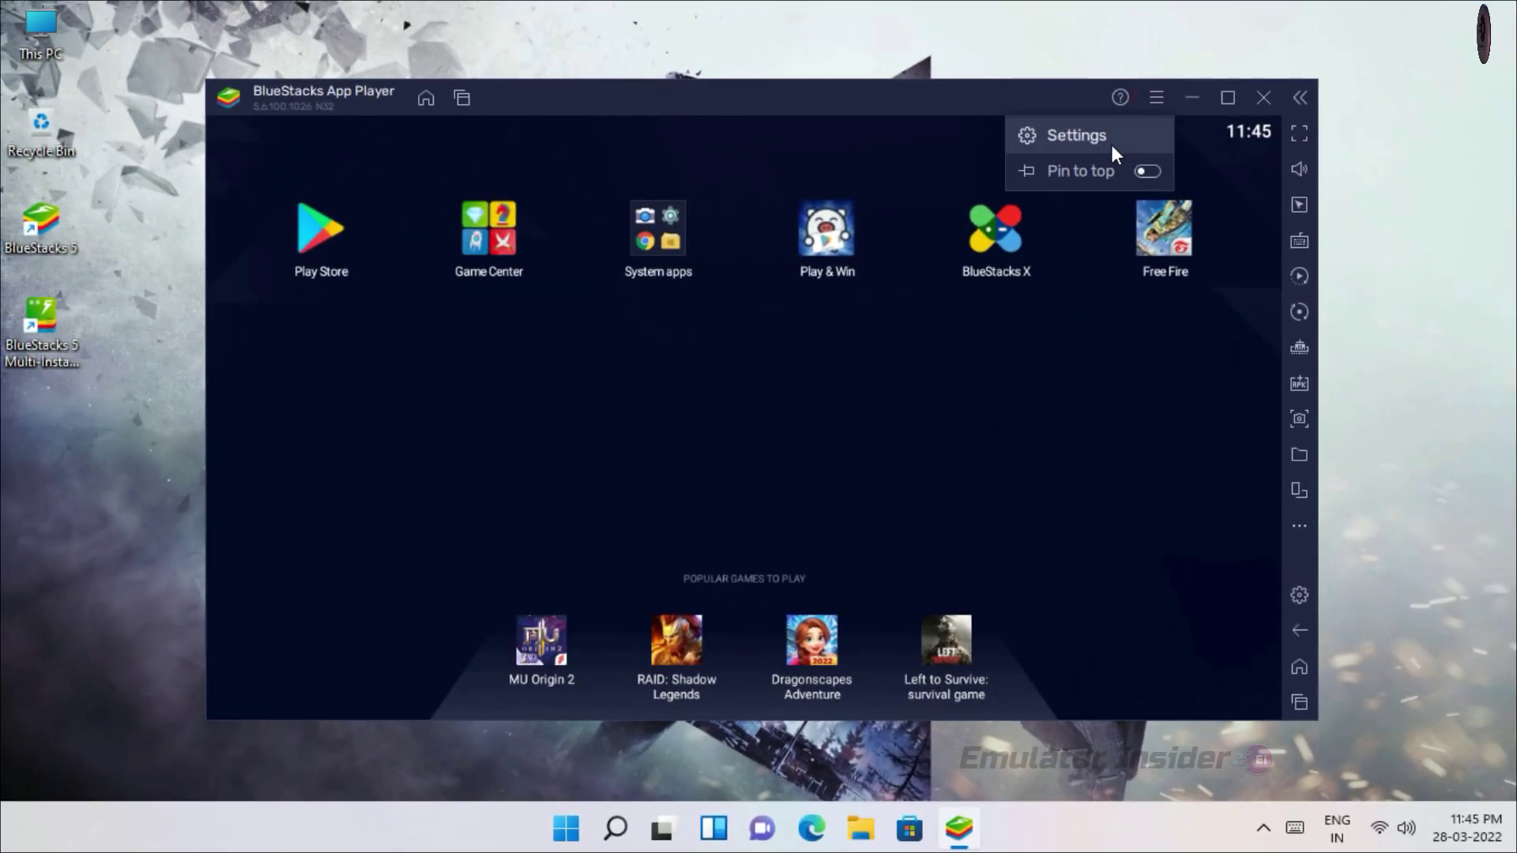
pyautogui.click(1043, 135)
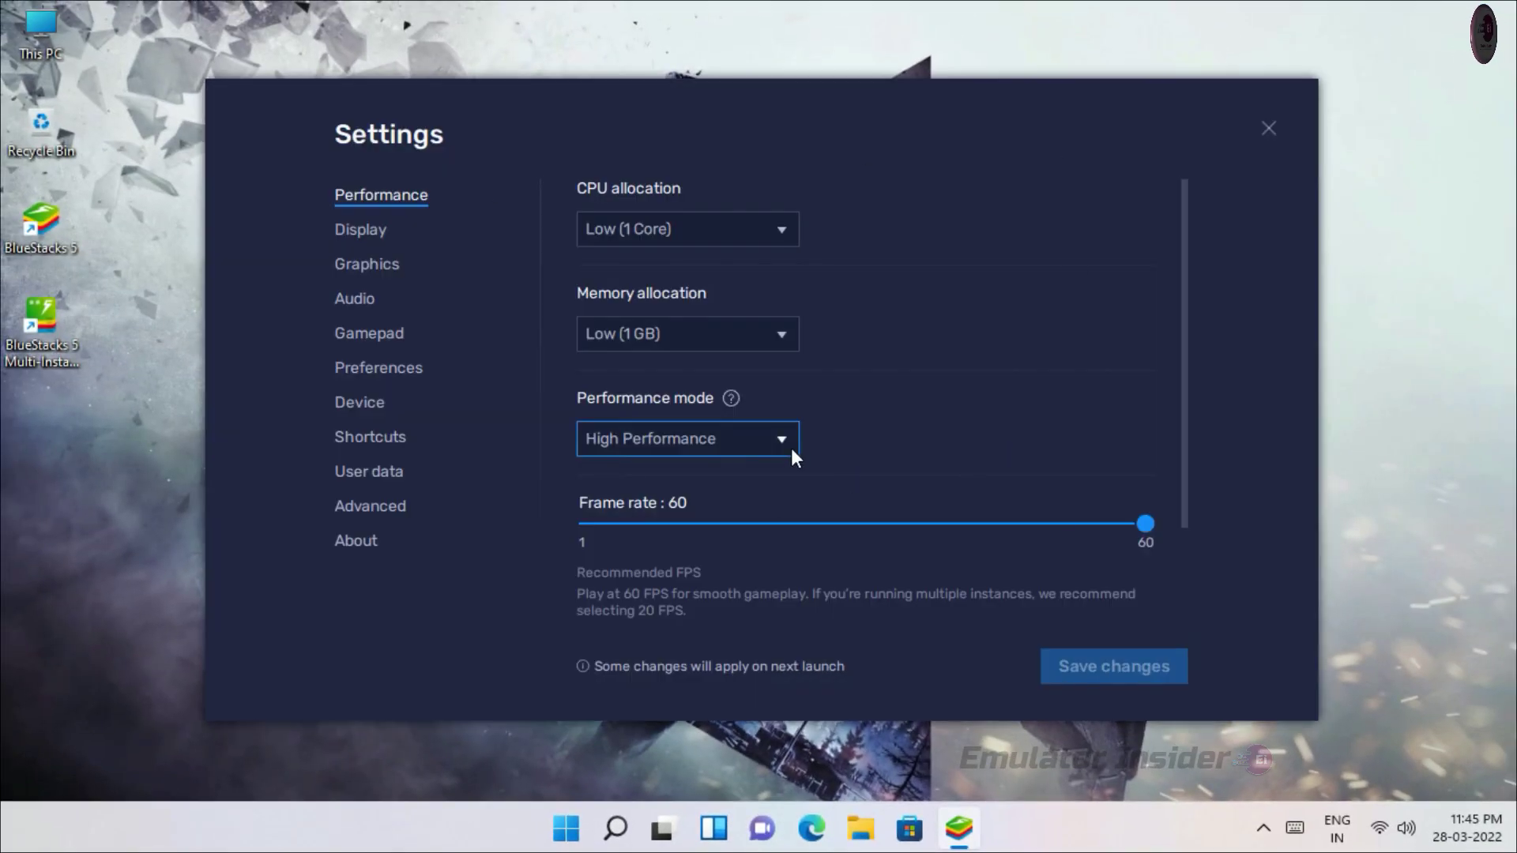
pyautogui.click(661, 233)
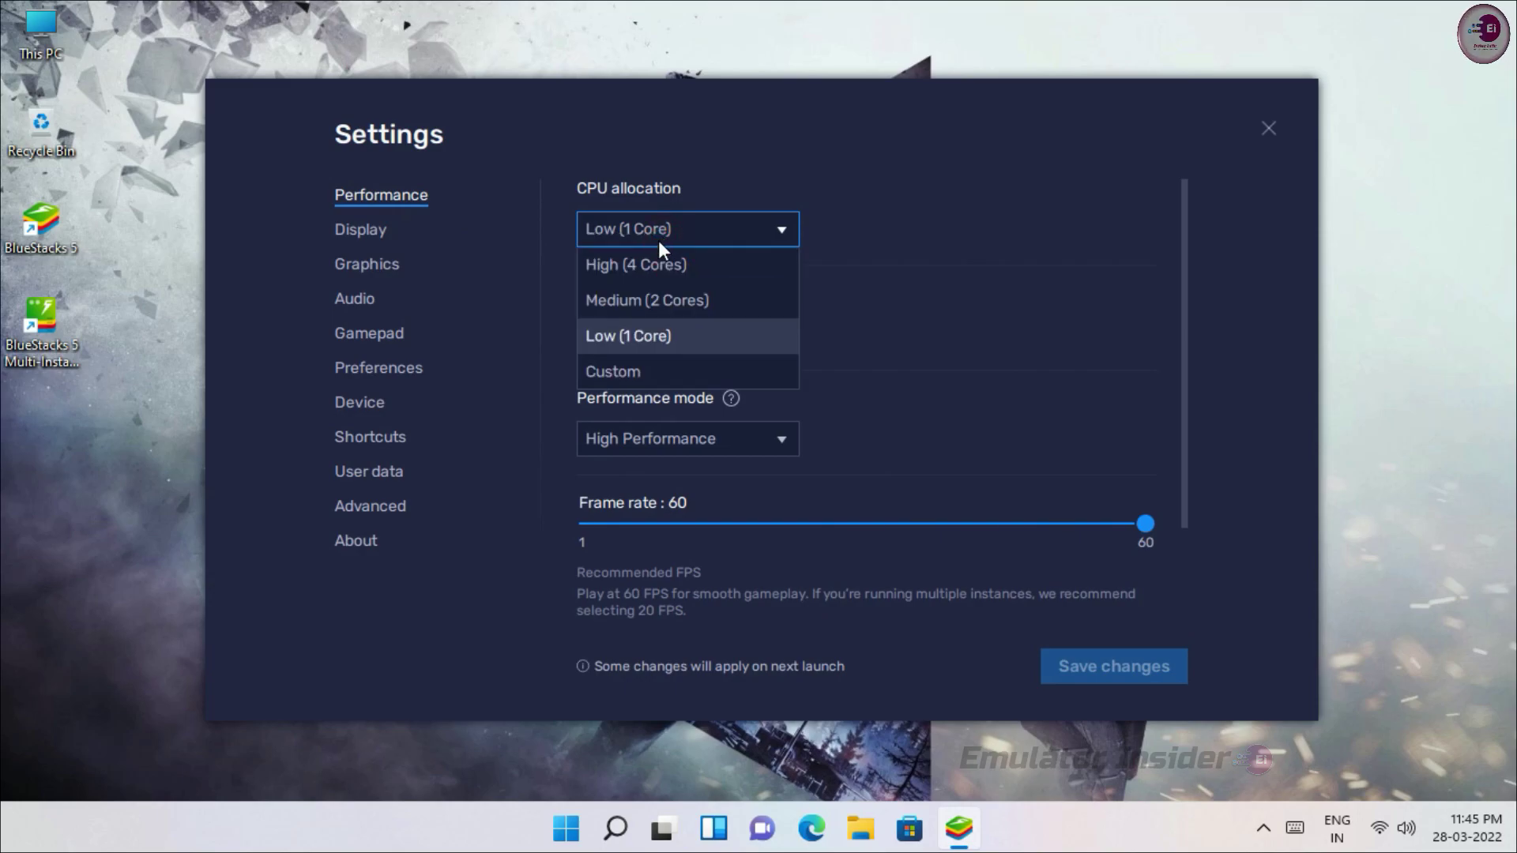
pyautogui.click(624, 336)
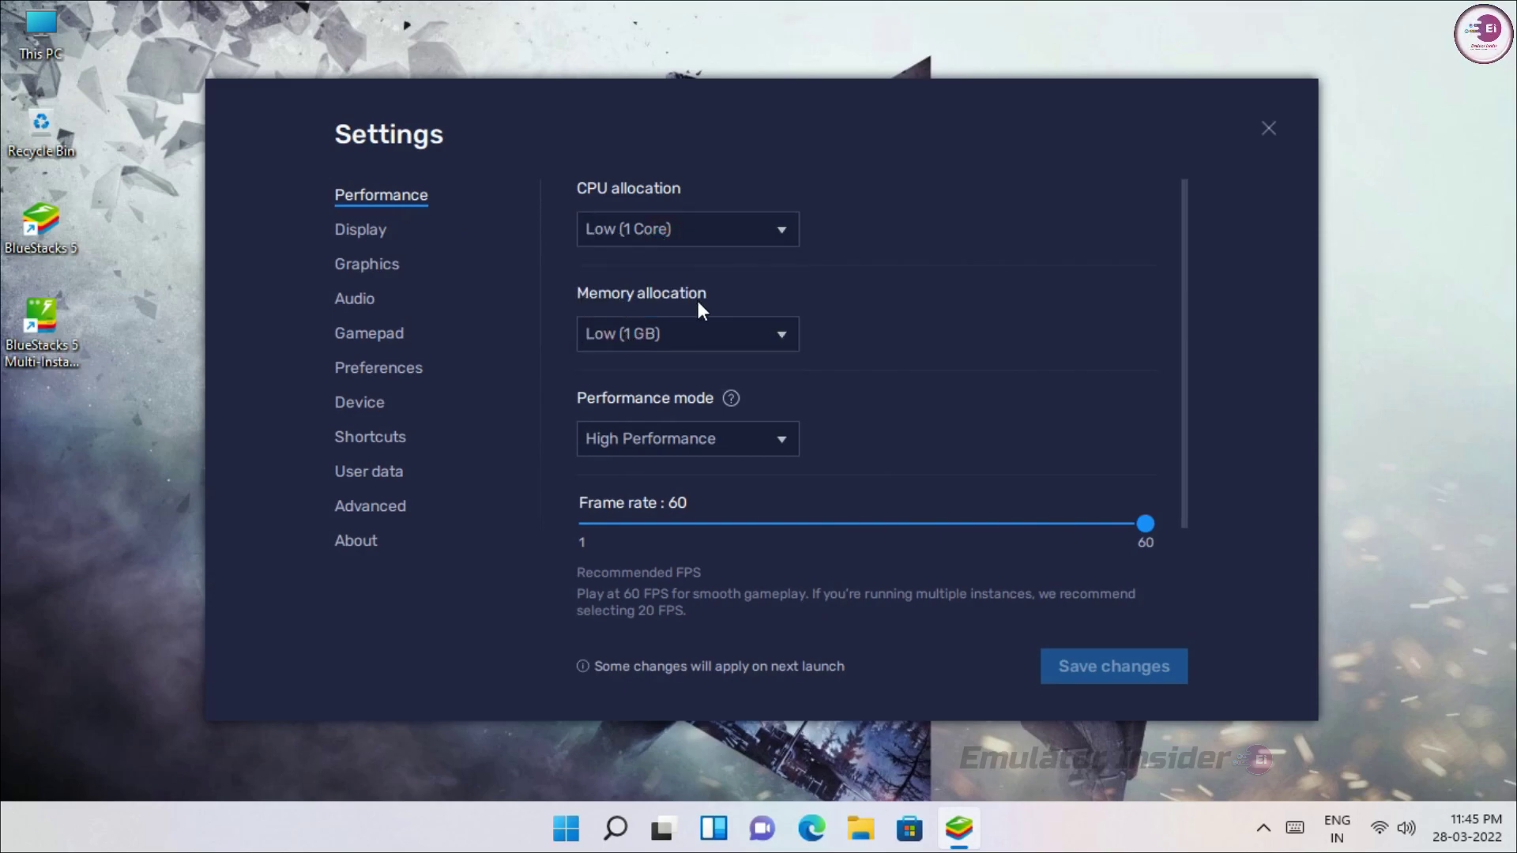
pyautogui.click(689, 333)
pyautogui.click(630, 441)
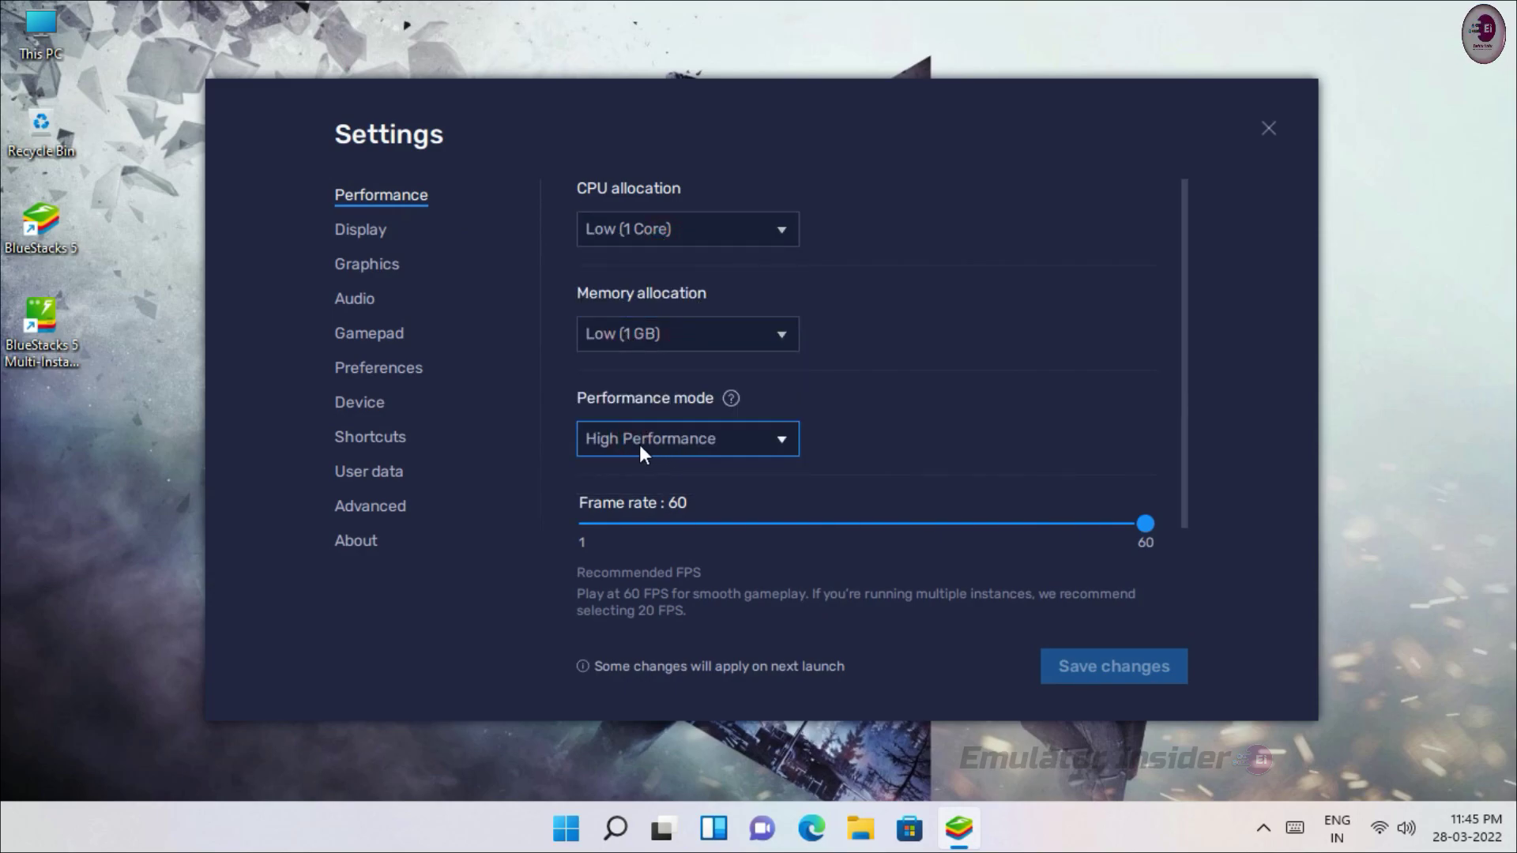
# Set the performance mode to High Performance and close the BlueStacks settings
pyautogui.click(690, 434)
pyautogui.click(676, 503)
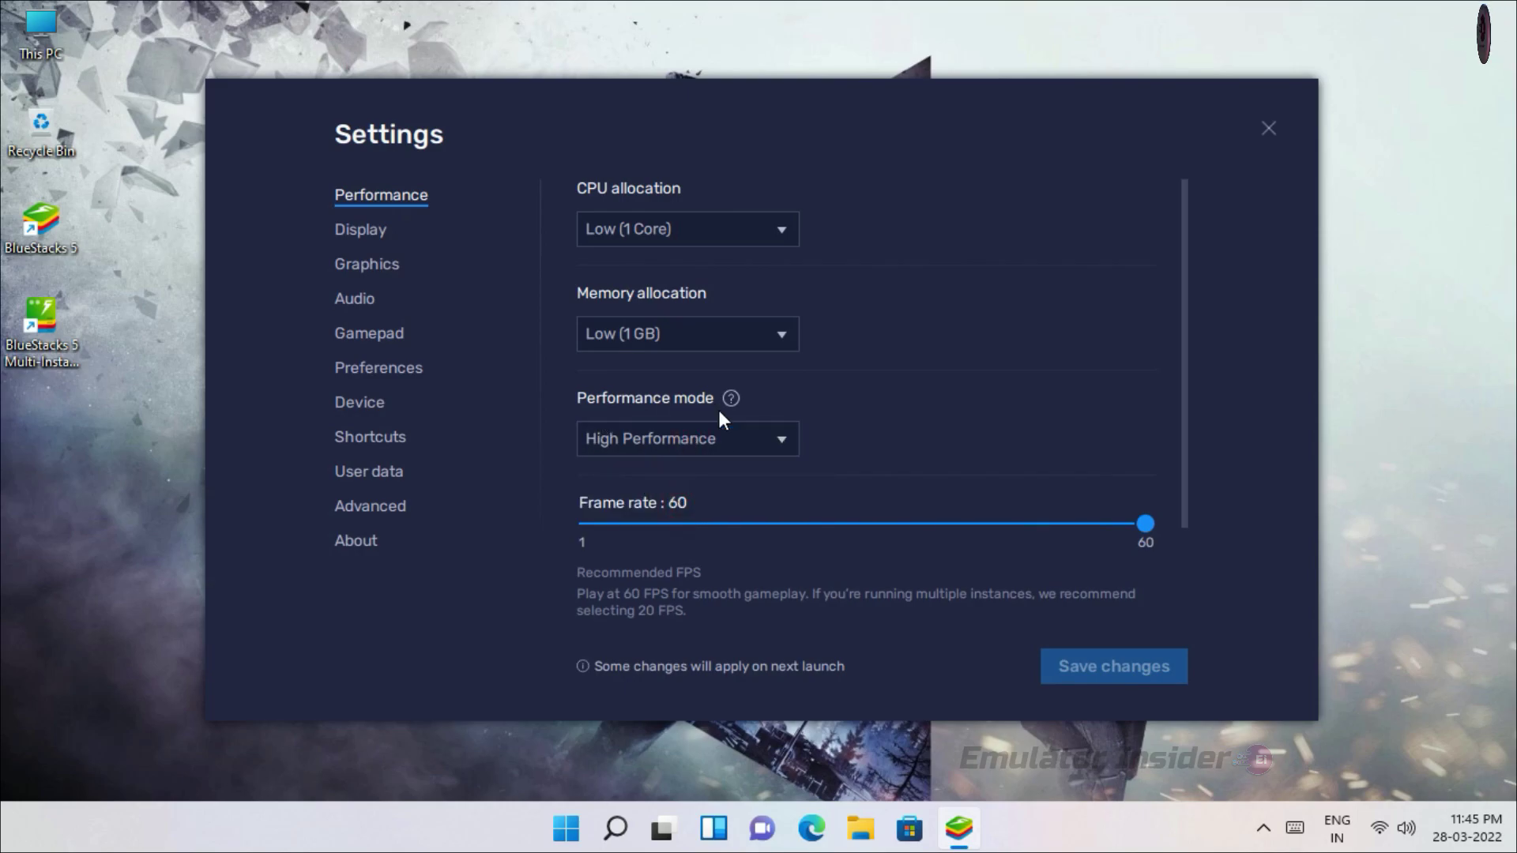
pyautogui.scroll(-3, 1052, 482)
pyautogui.scroll(3, 1053, 482)
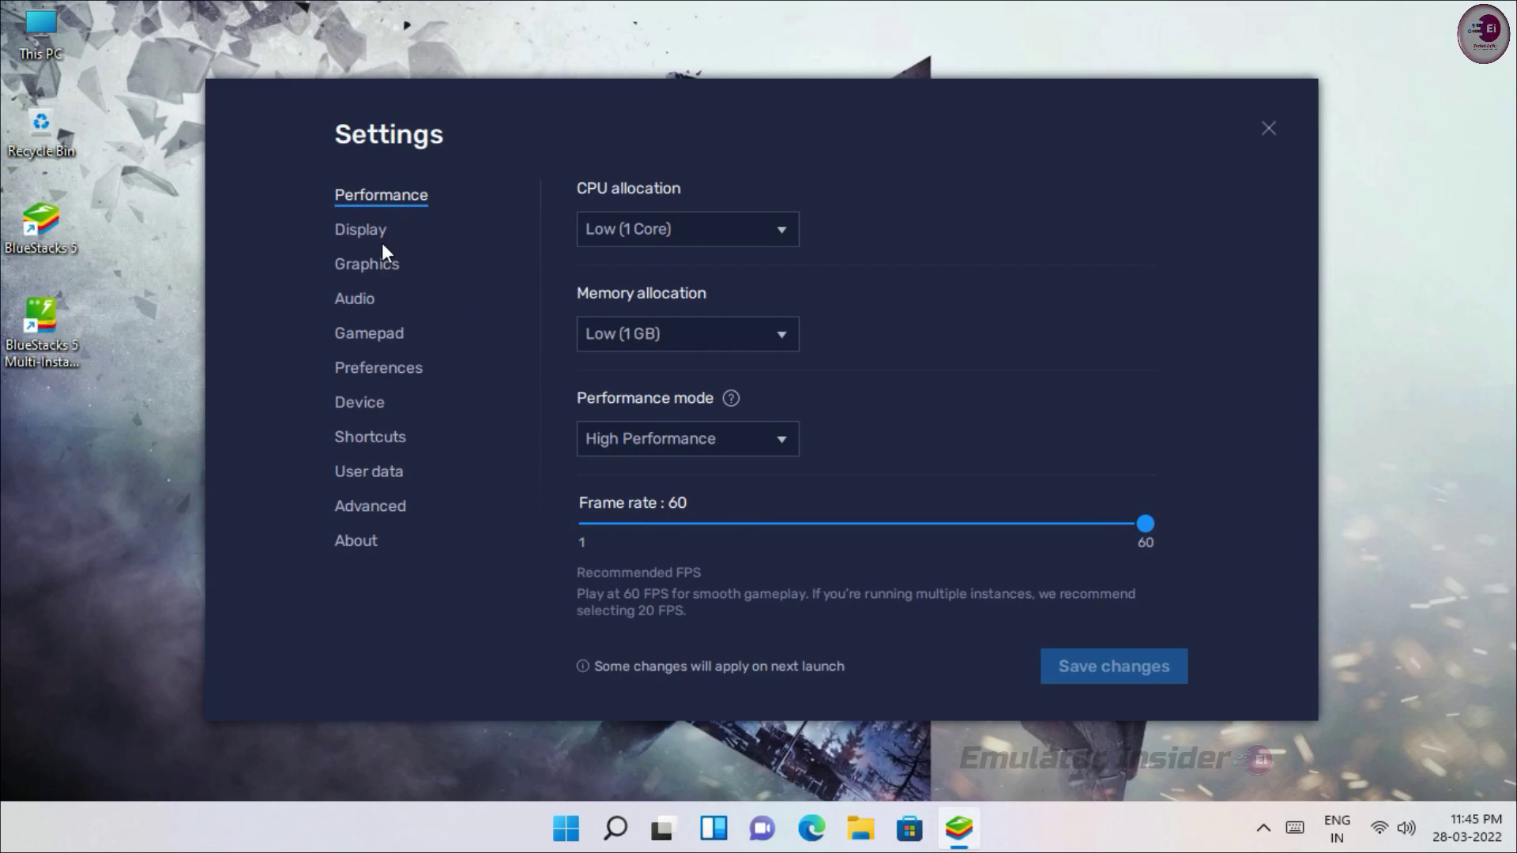
pyautogui.click(370, 265)
pyautogui.click(1268, 128)
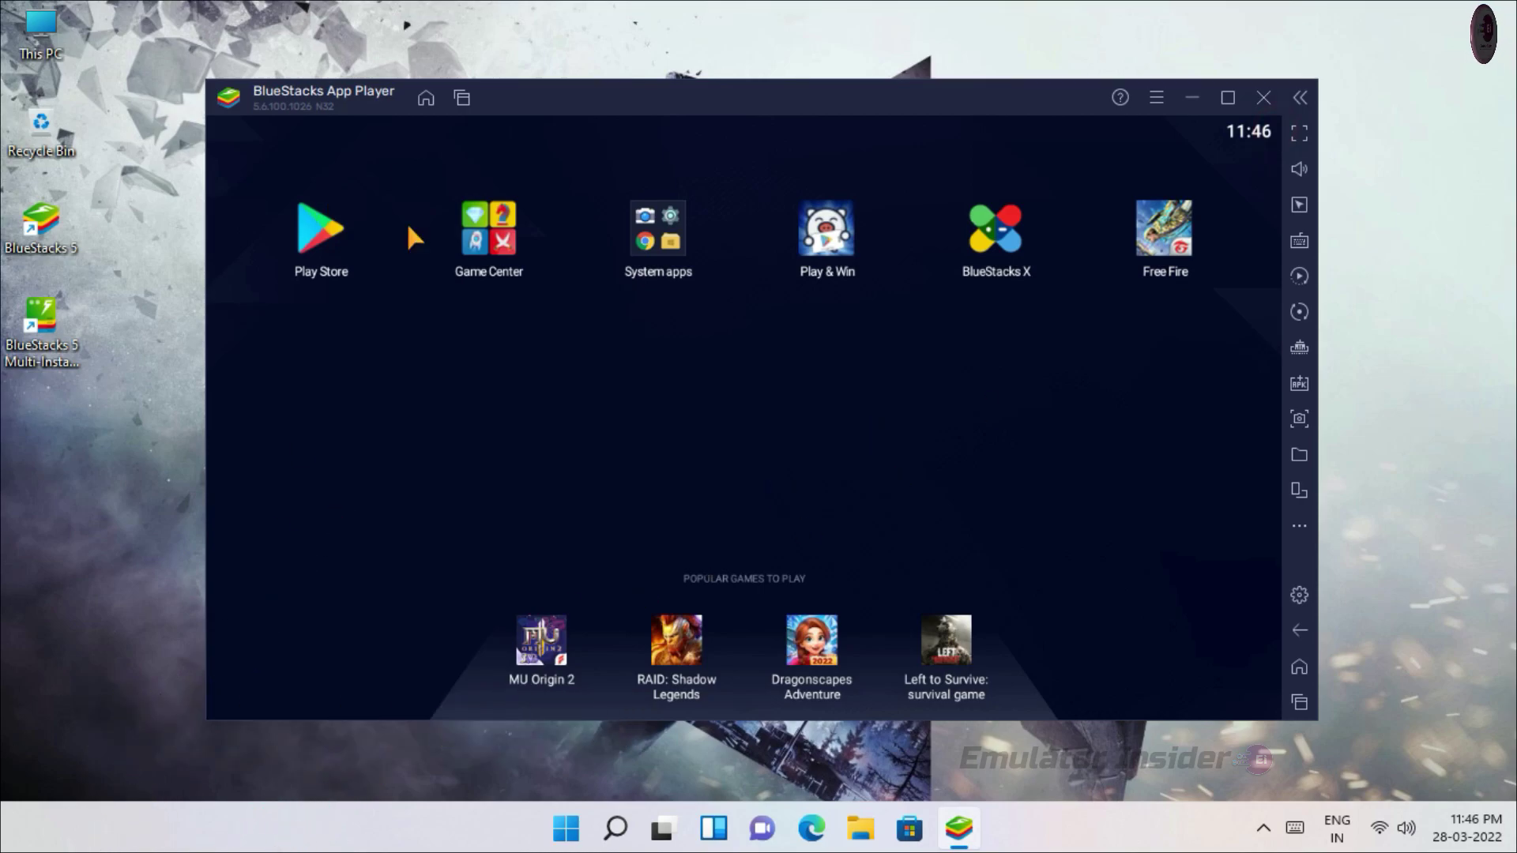
# Search Windows for "Graphics Settings" and open the matching system settings page
pyautogui.click(616, 824)
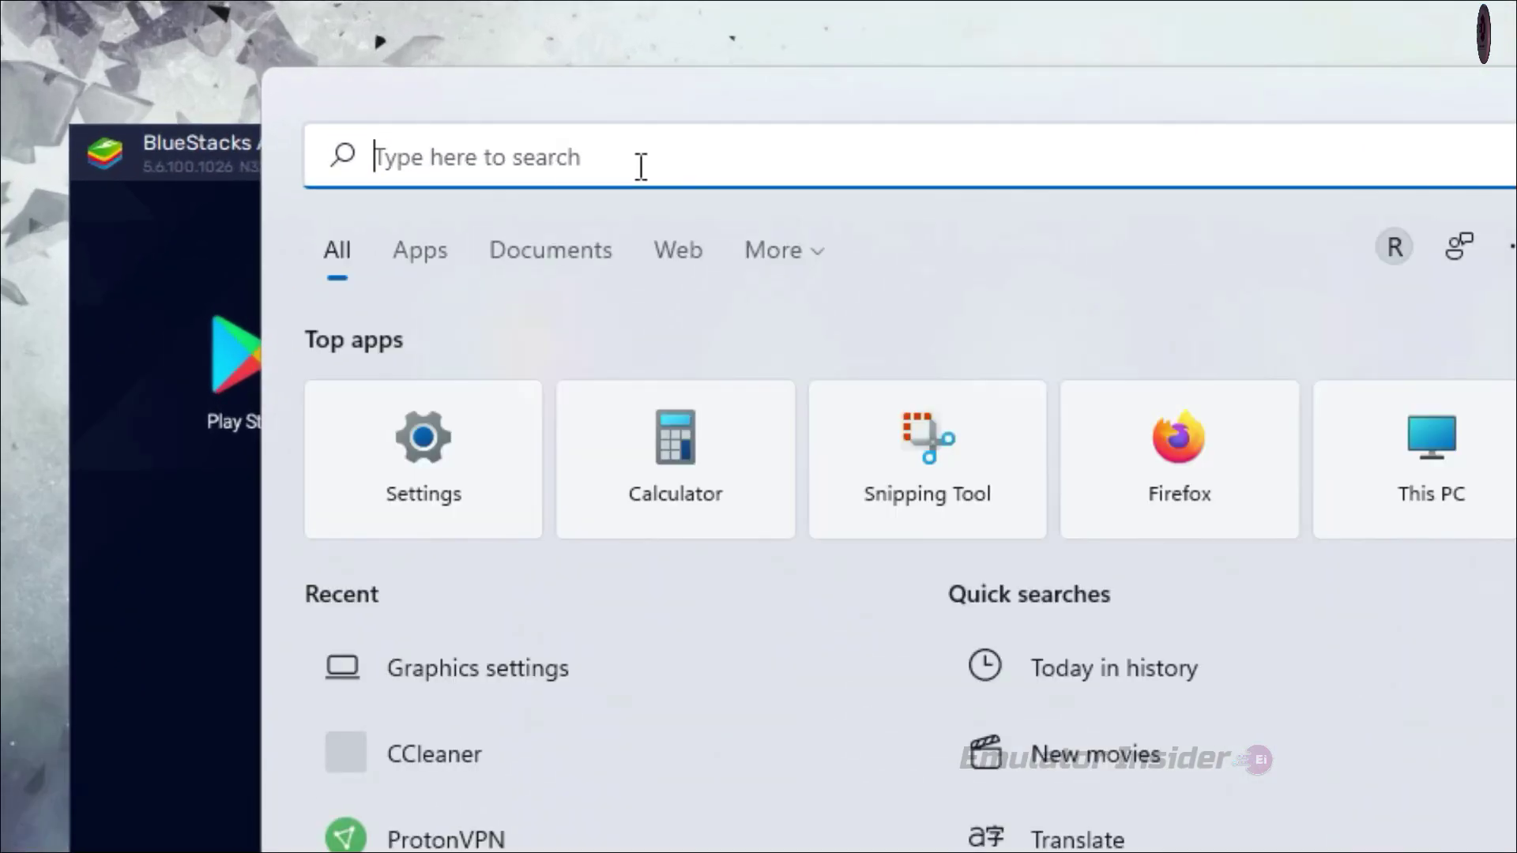
pyautogui.write('Graphics ')
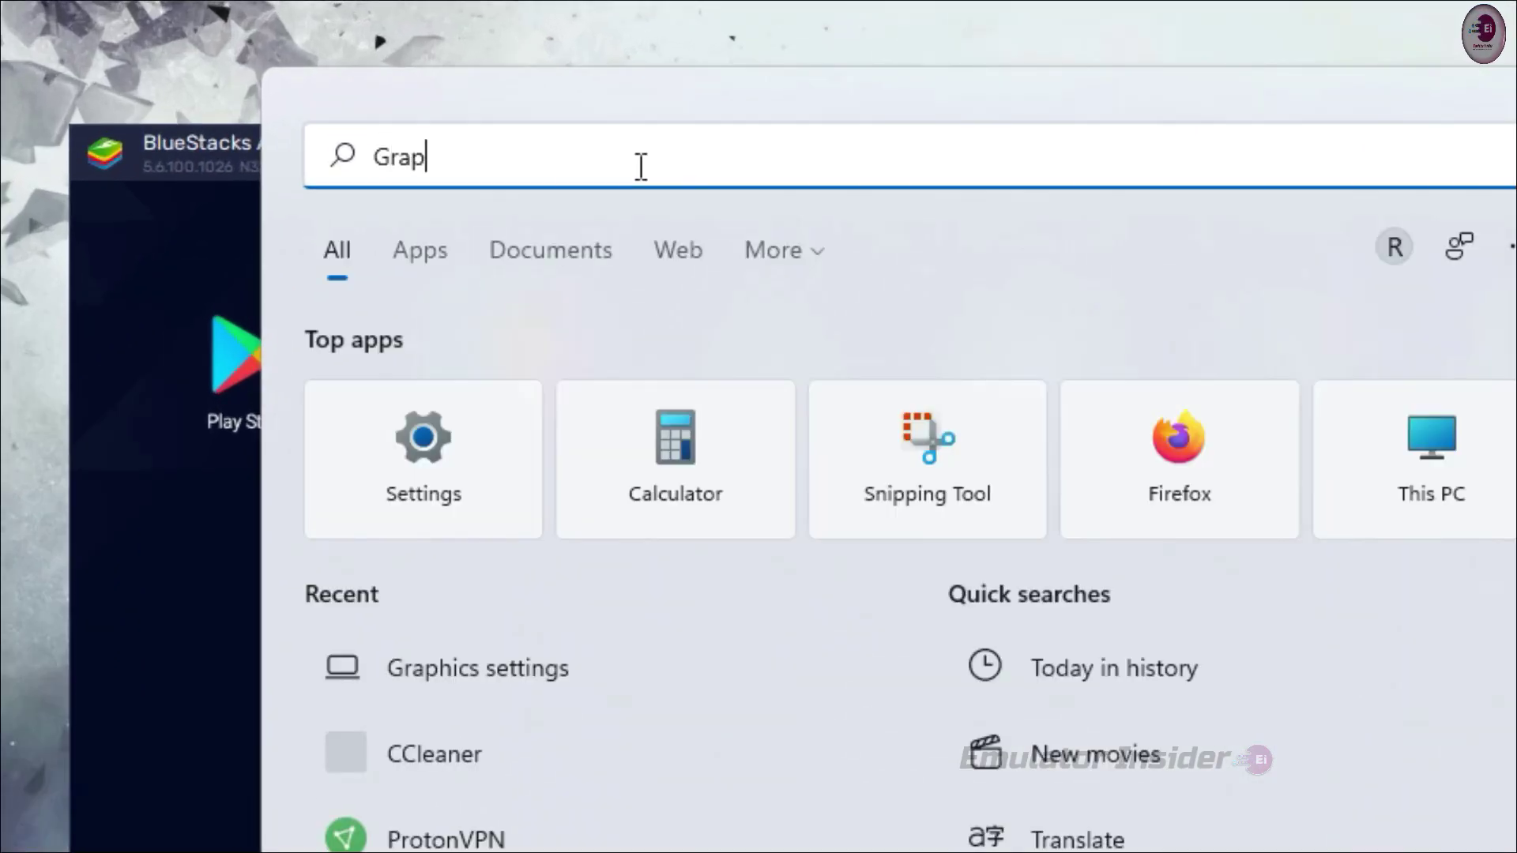
pyautogui.write('Settings')
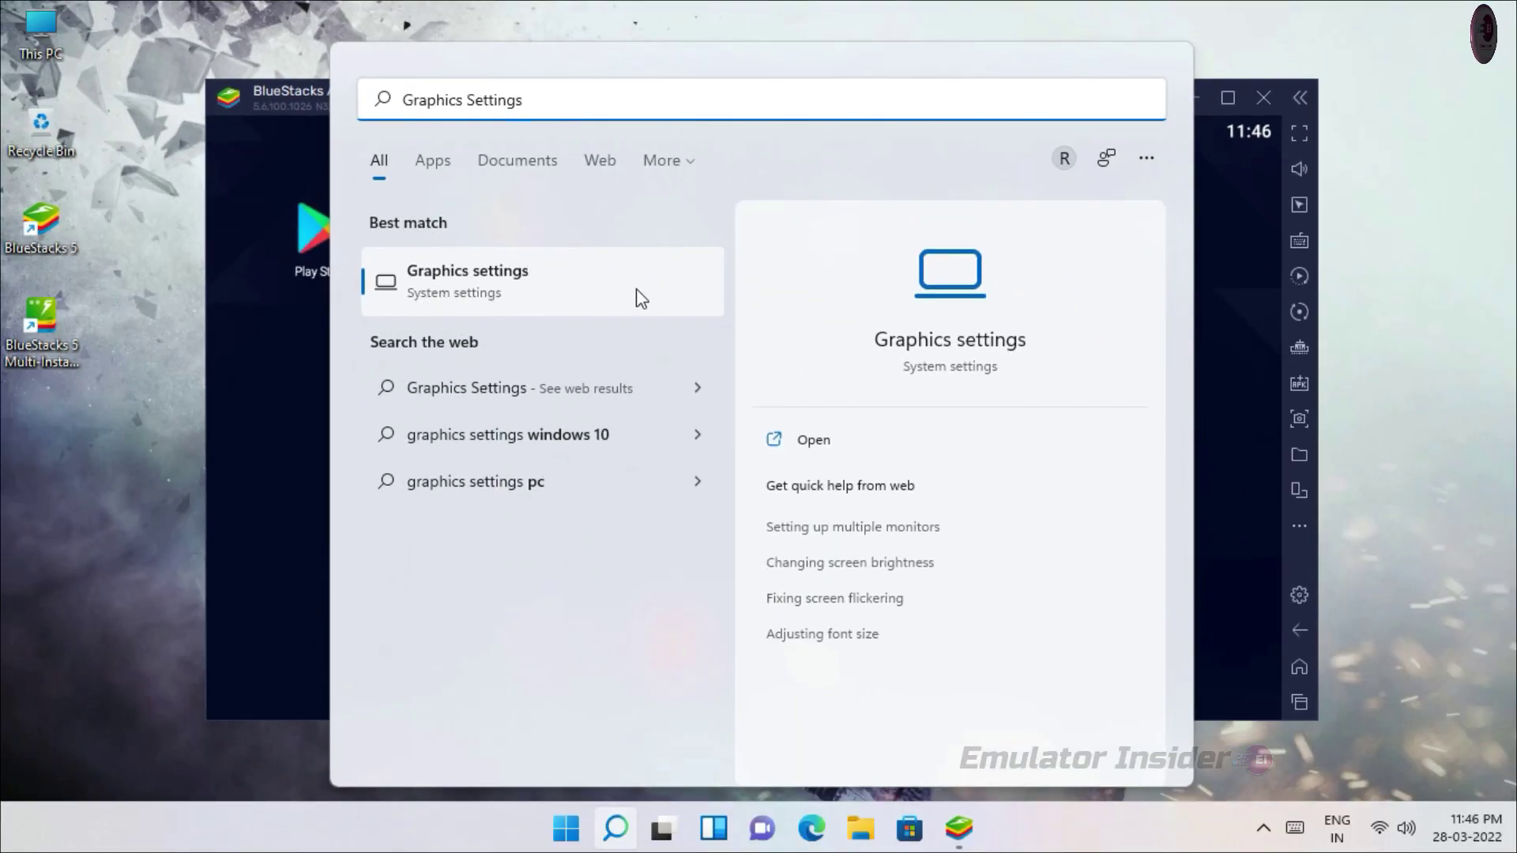
pyautogui.click(637, 298)
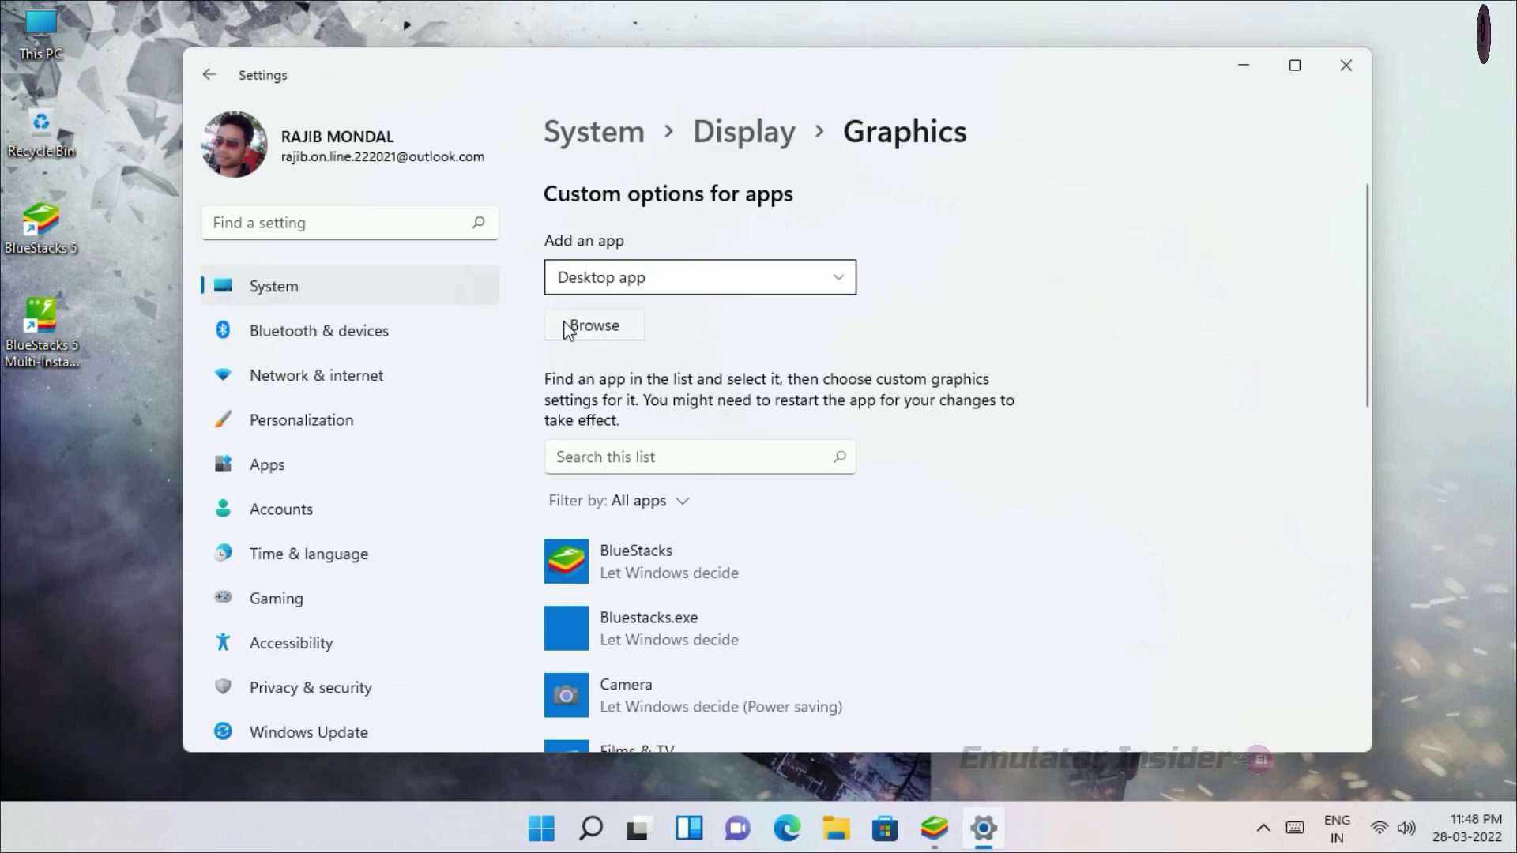
# Try to add the BlueStacks 5 desktop shortcut to the apps with custom graphics options
pyautogui.click(597, 330)
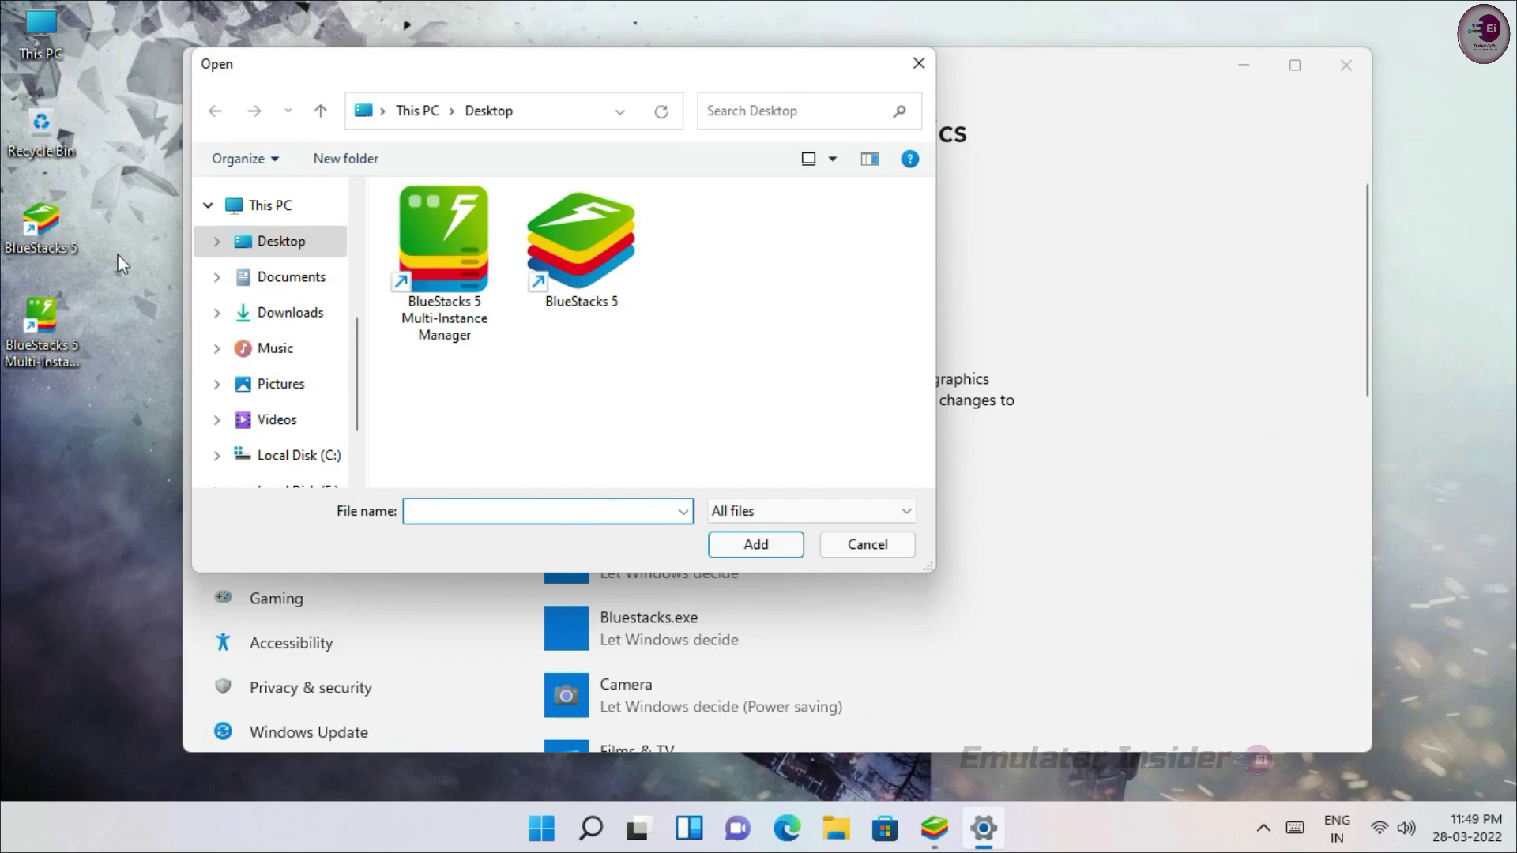
pyautogui.click(557, 244)
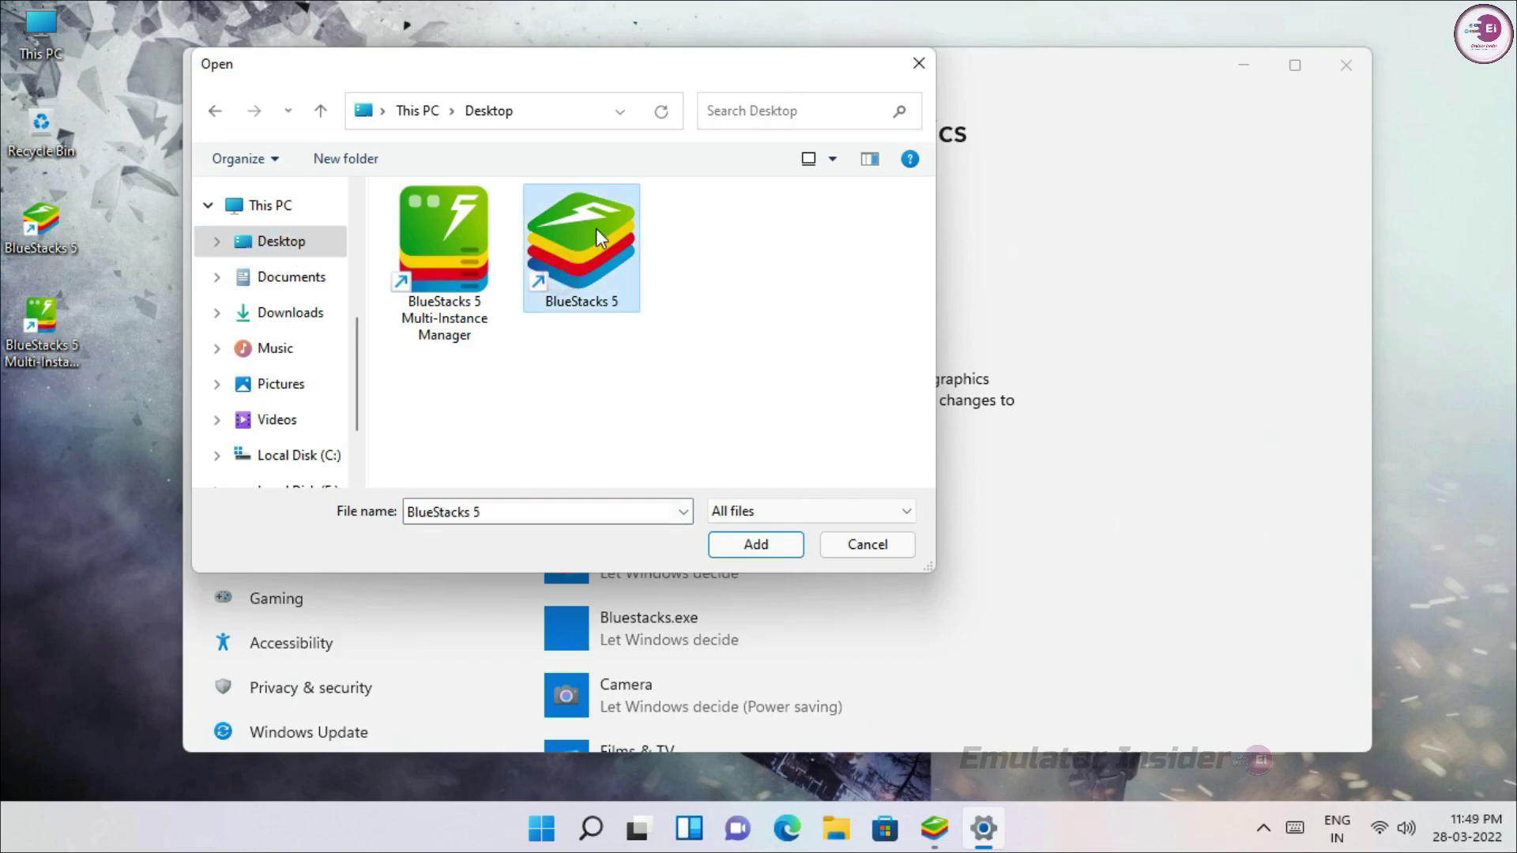
pyautogui.click(758, 546)
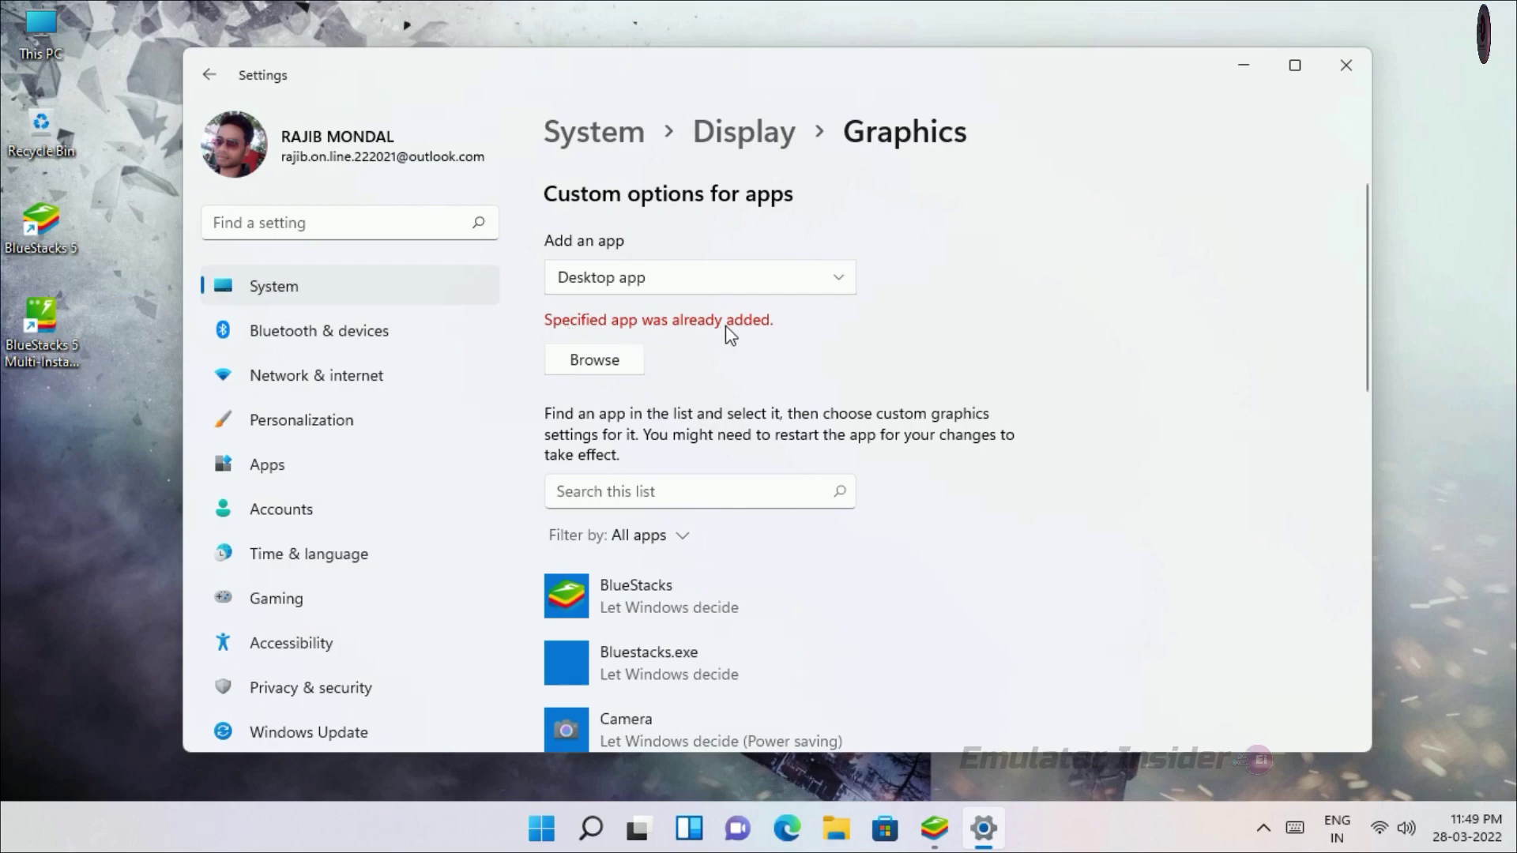
# Set the graphics preference of BlueStacks to High performance, save it and close Windows Settings
pyautogui.scroll(-2, 926, 332)
pyautogui.click(614, 499)
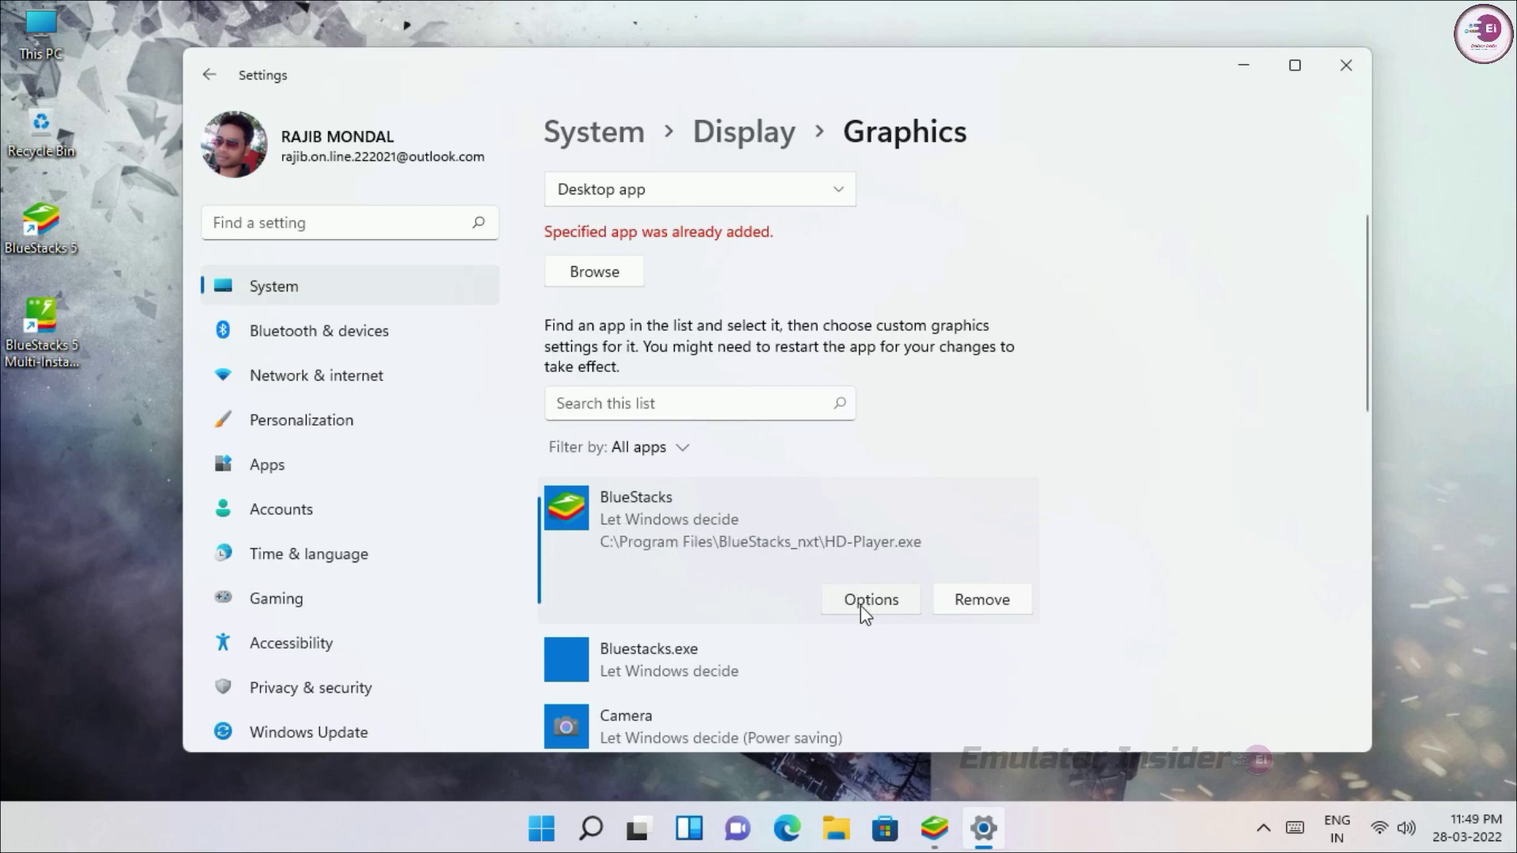
pyautogui.click(869, 602)
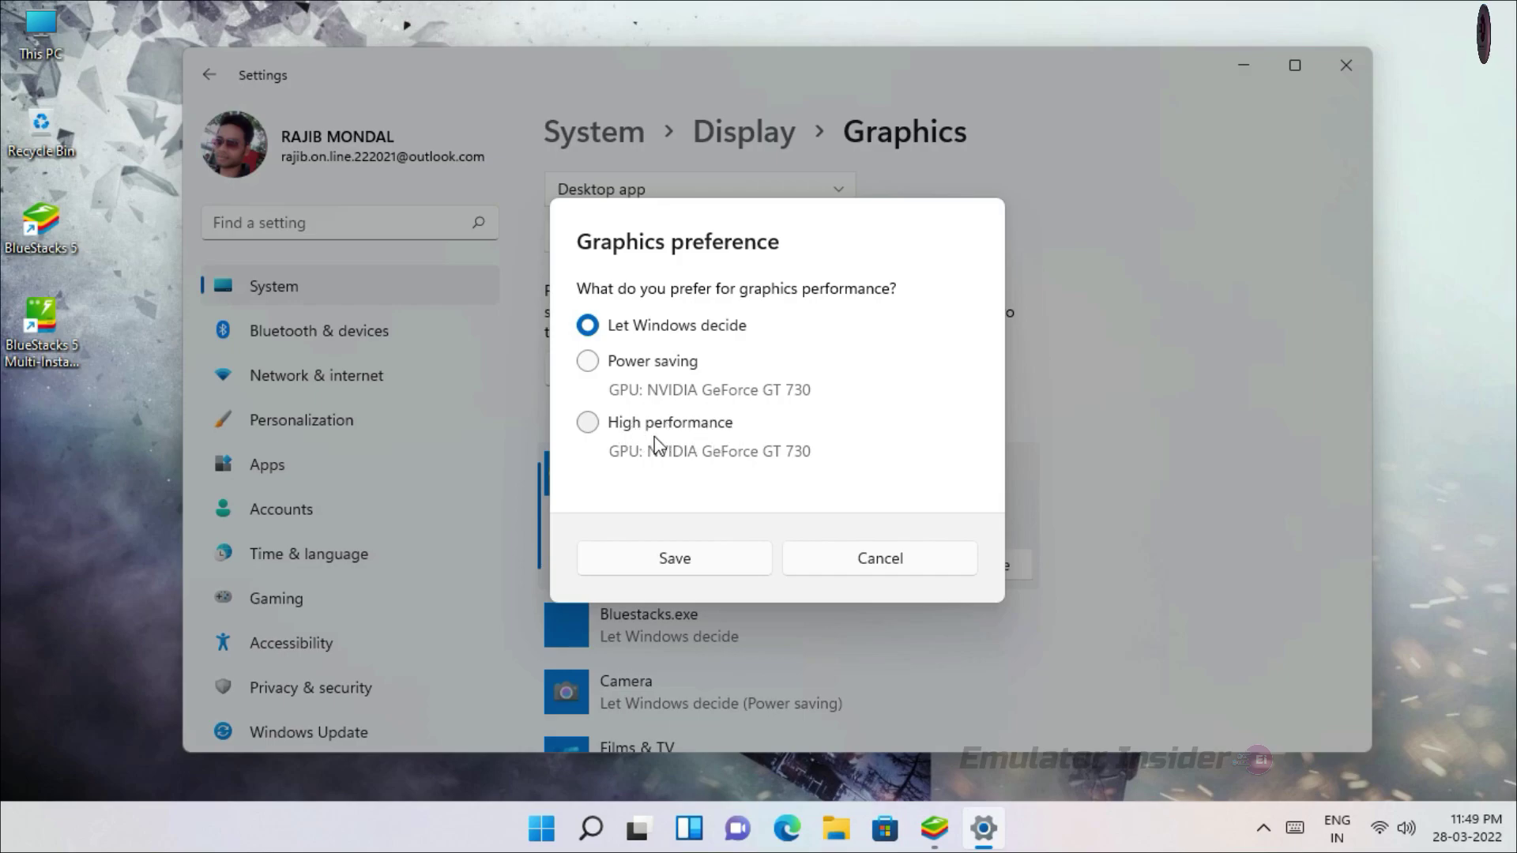
pyautogui.click(588, 424)
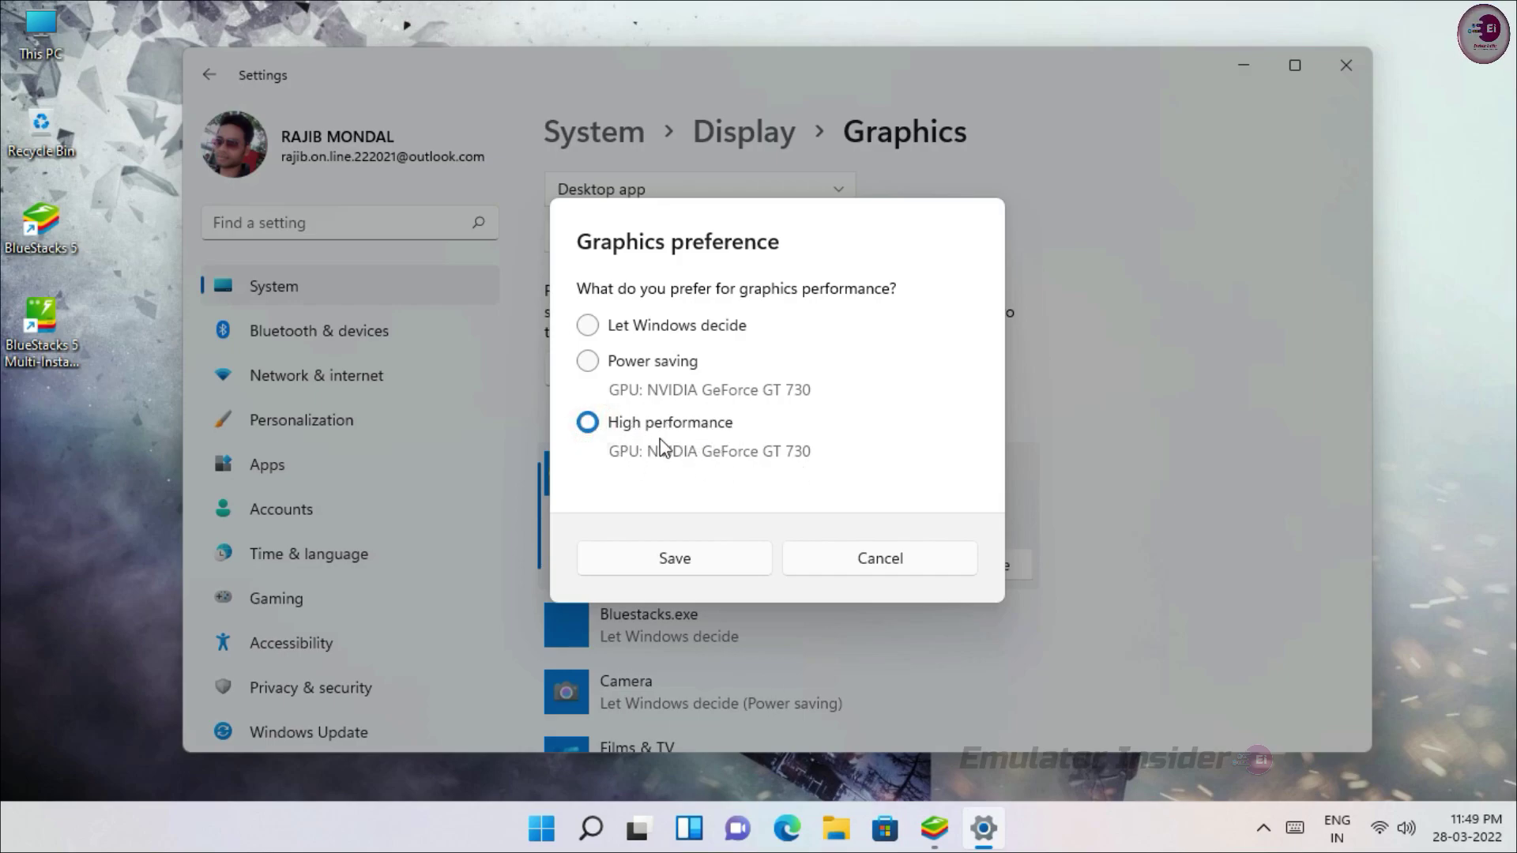
pyautogui.click(708, 572)
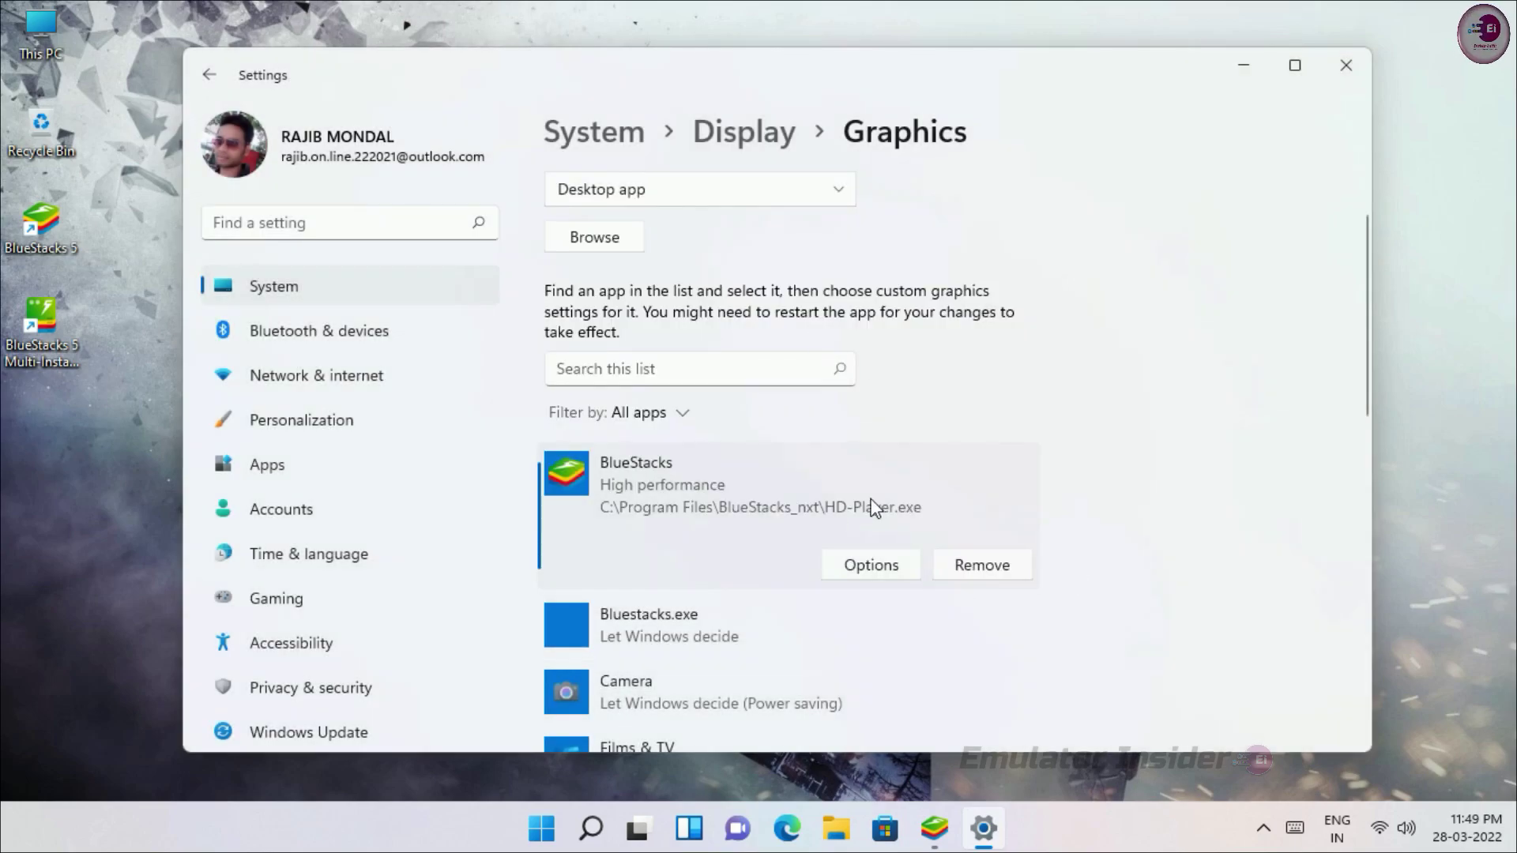
pyautogui.click(1335, 77)
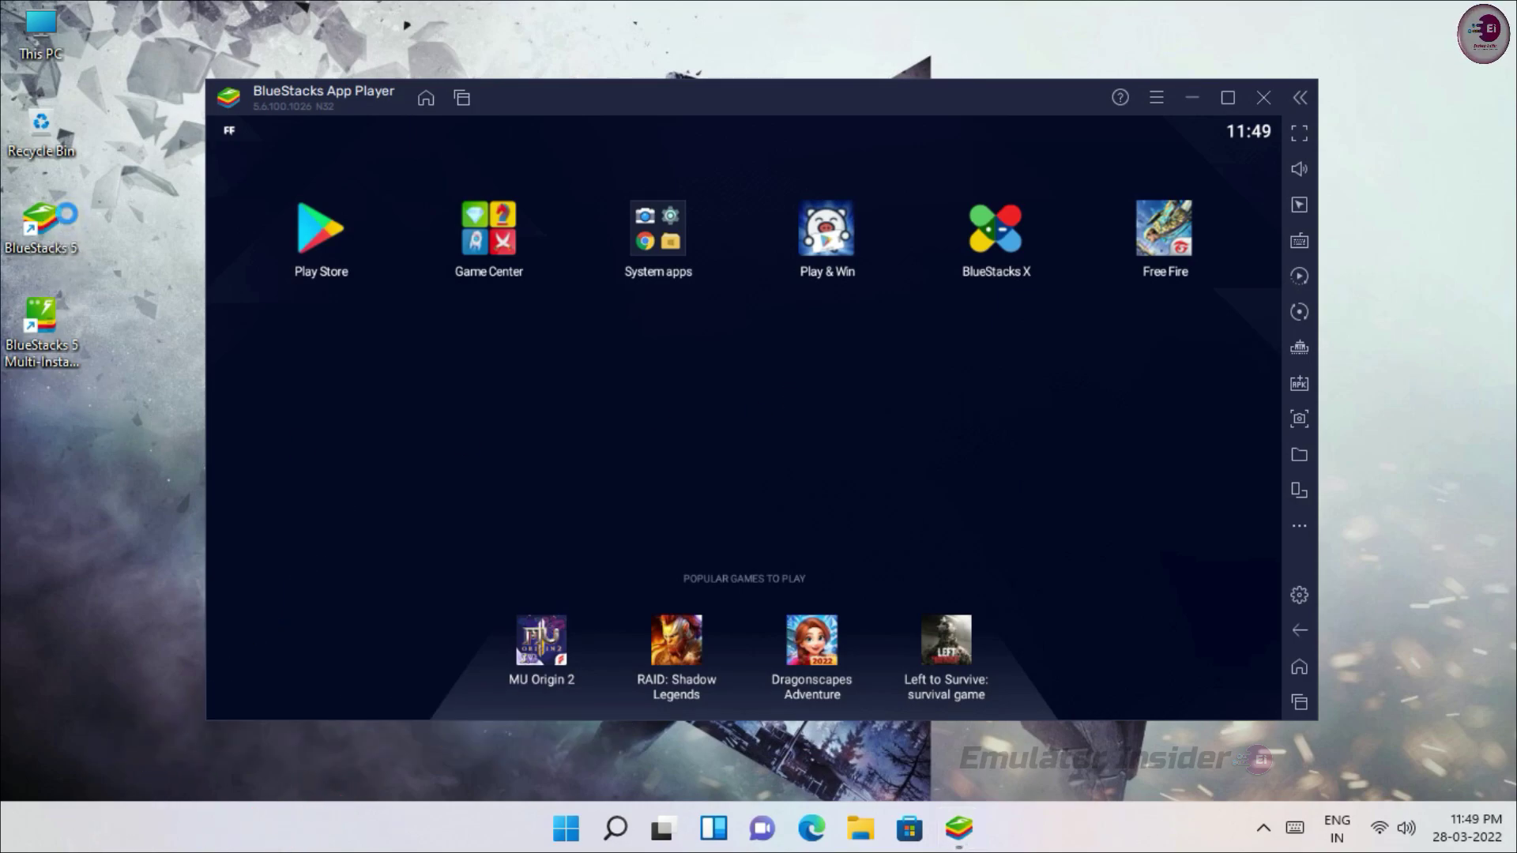
# Open the compatibility properties of the BlueStacks 5 desktop shortcut and enable running it as an administrator
pyautogui.rightClick(66, 221)
pyautogui.click(142, 517)
pyautogui.click(254, 170)
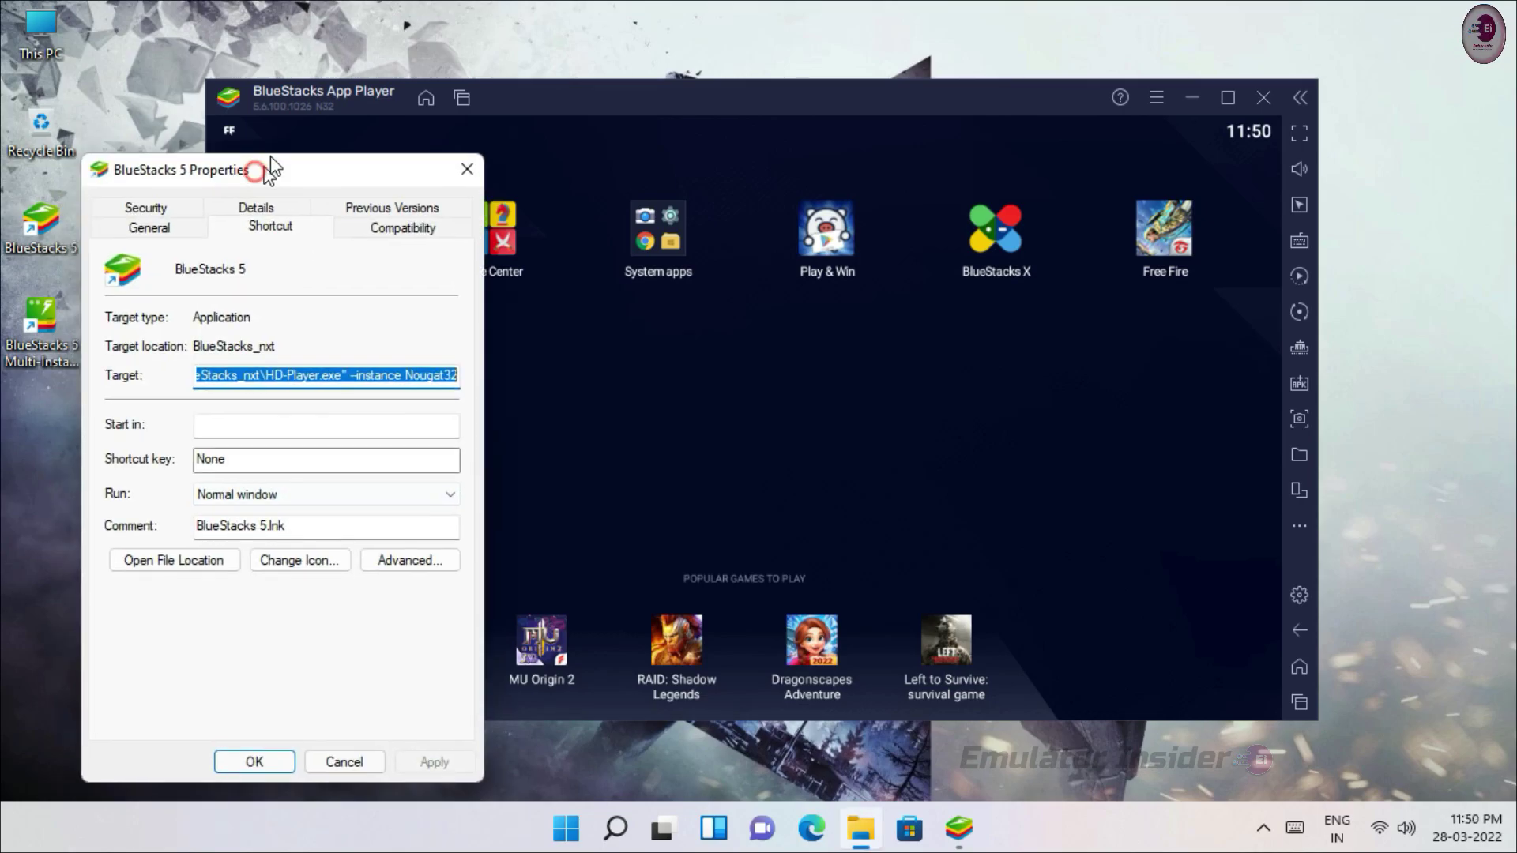
pyautogui.moveTo(269, 168); pyautogui.dragTo(286, 76)
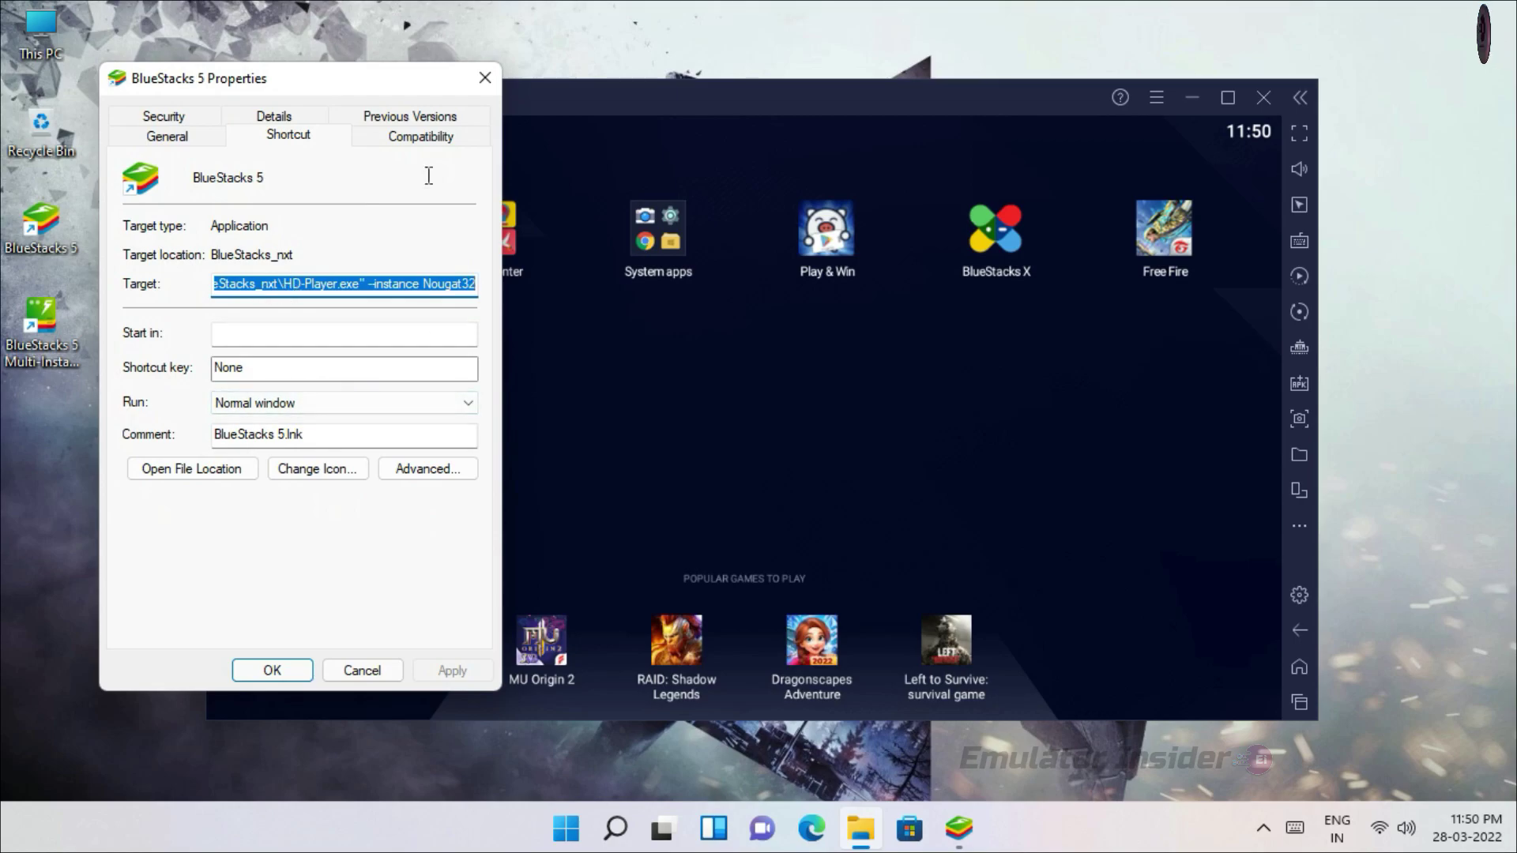
pyautogui.click(425, 139)
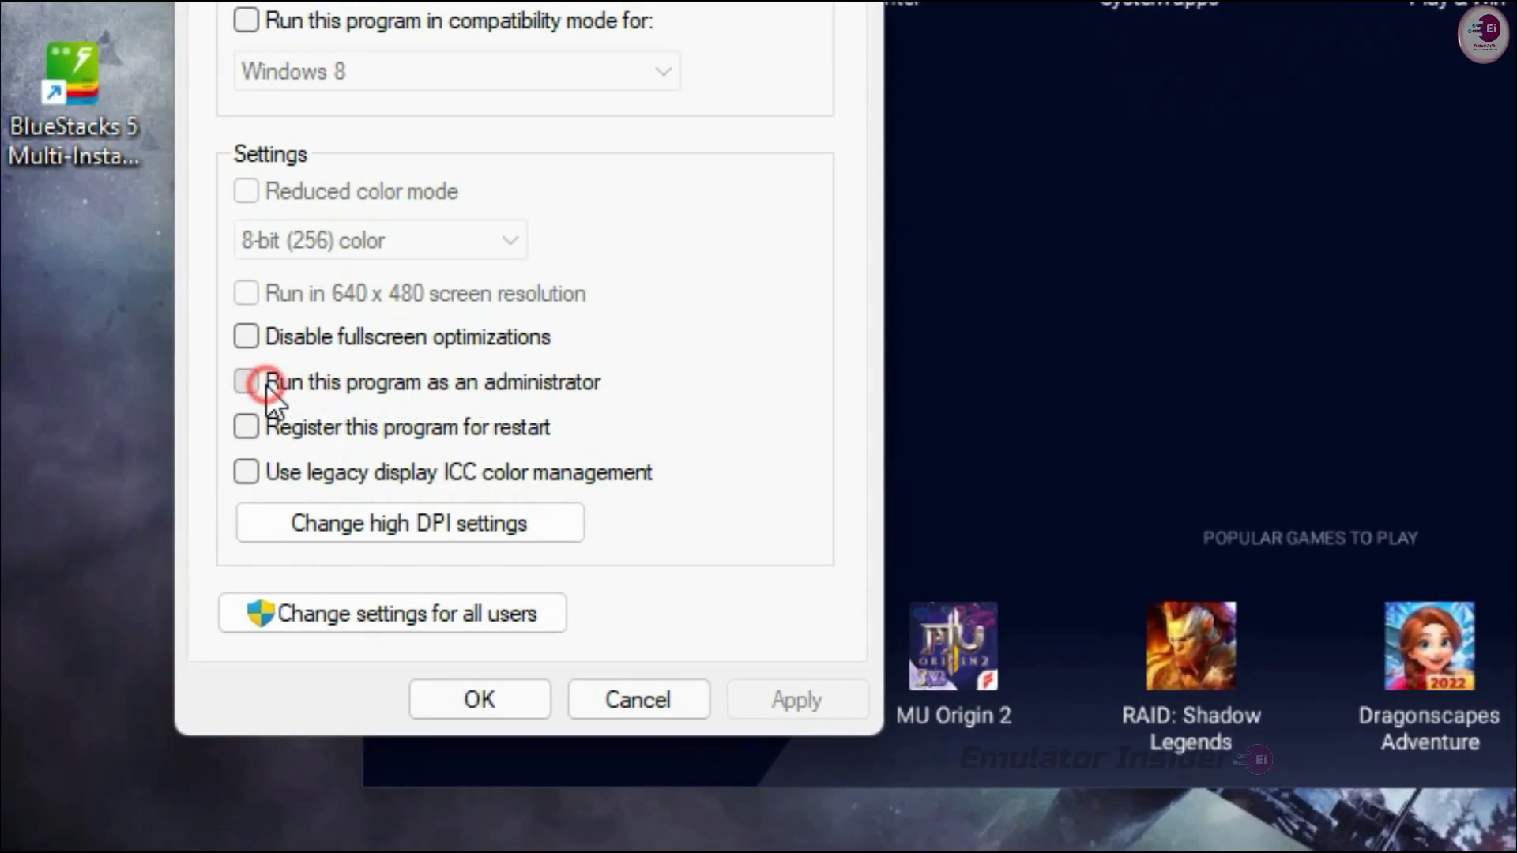
pyautogui.click(266, 385)
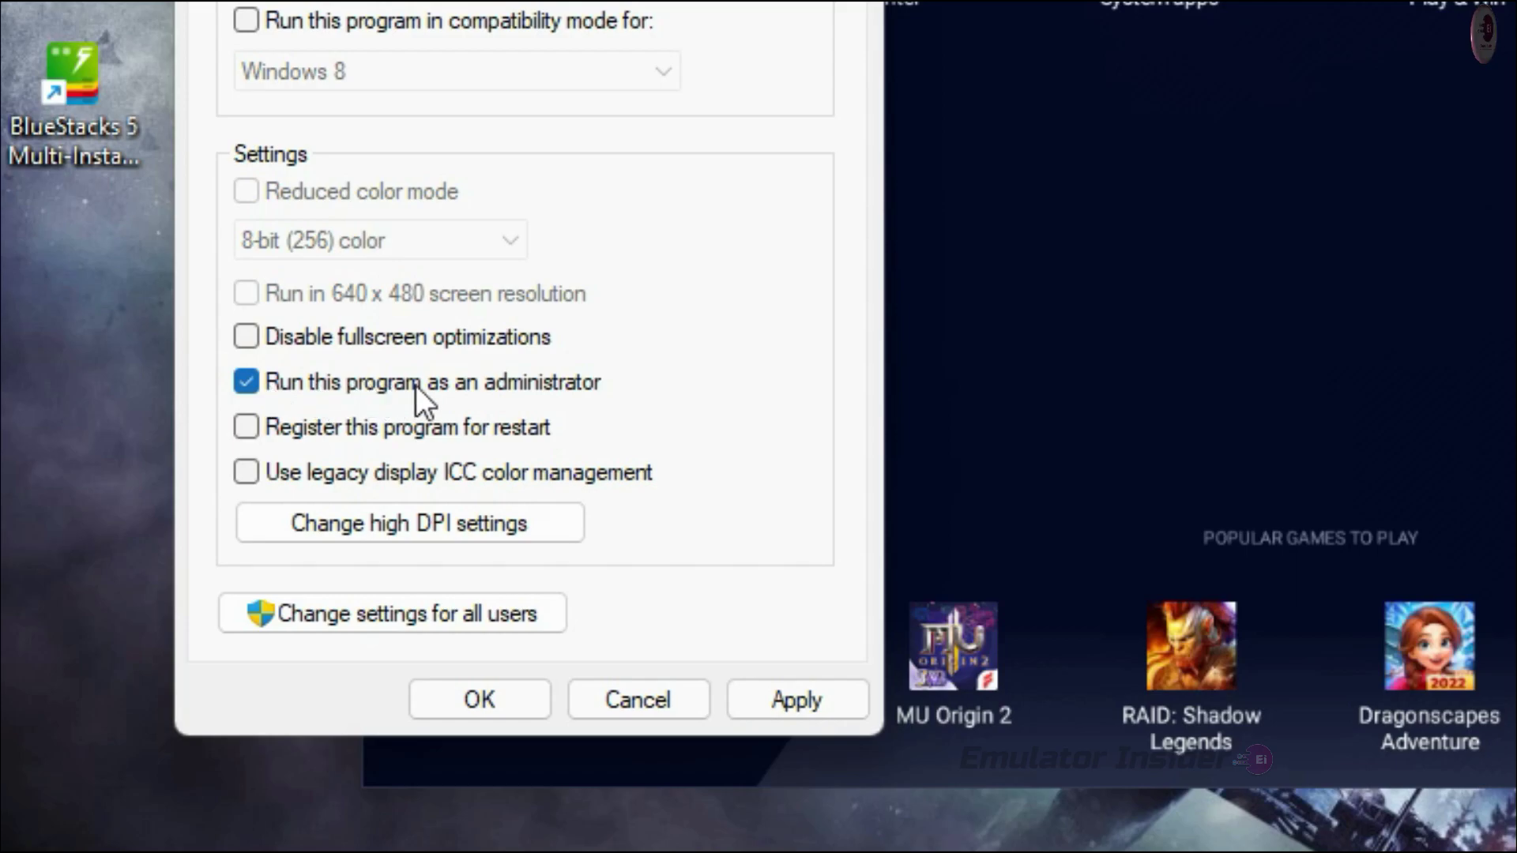
# Override the shortcut's high DPI scaling behavior with scaling performed by Application, and apply and close the properties
pyautogui.click(392, 525)
pyautogui.click(359, 411)
pyautogui.click(444, 483)
pyautogui.click(392, 505)
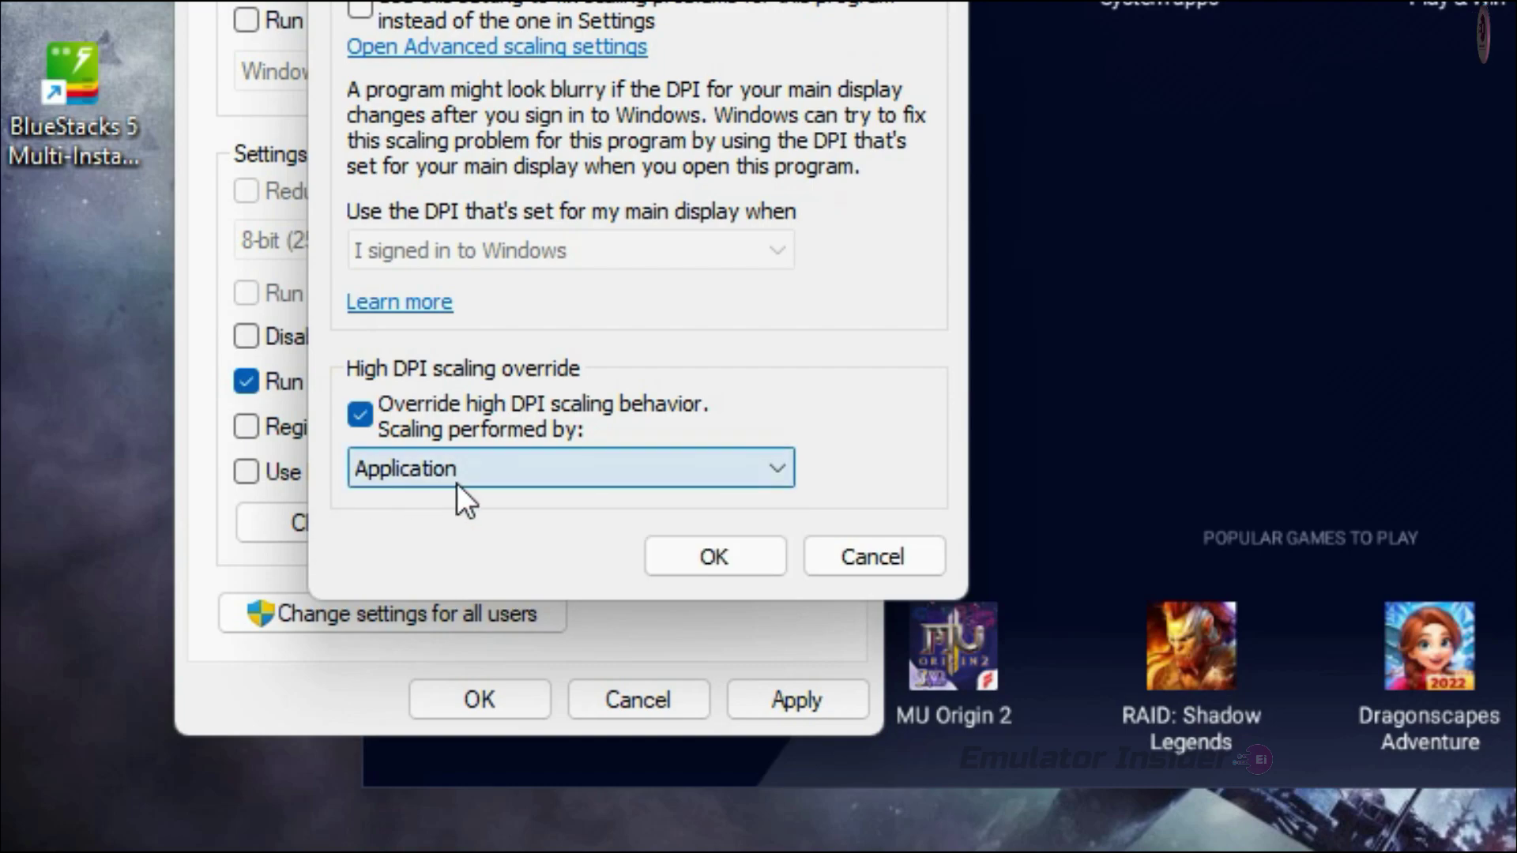
pyautogui.click(708, 576)
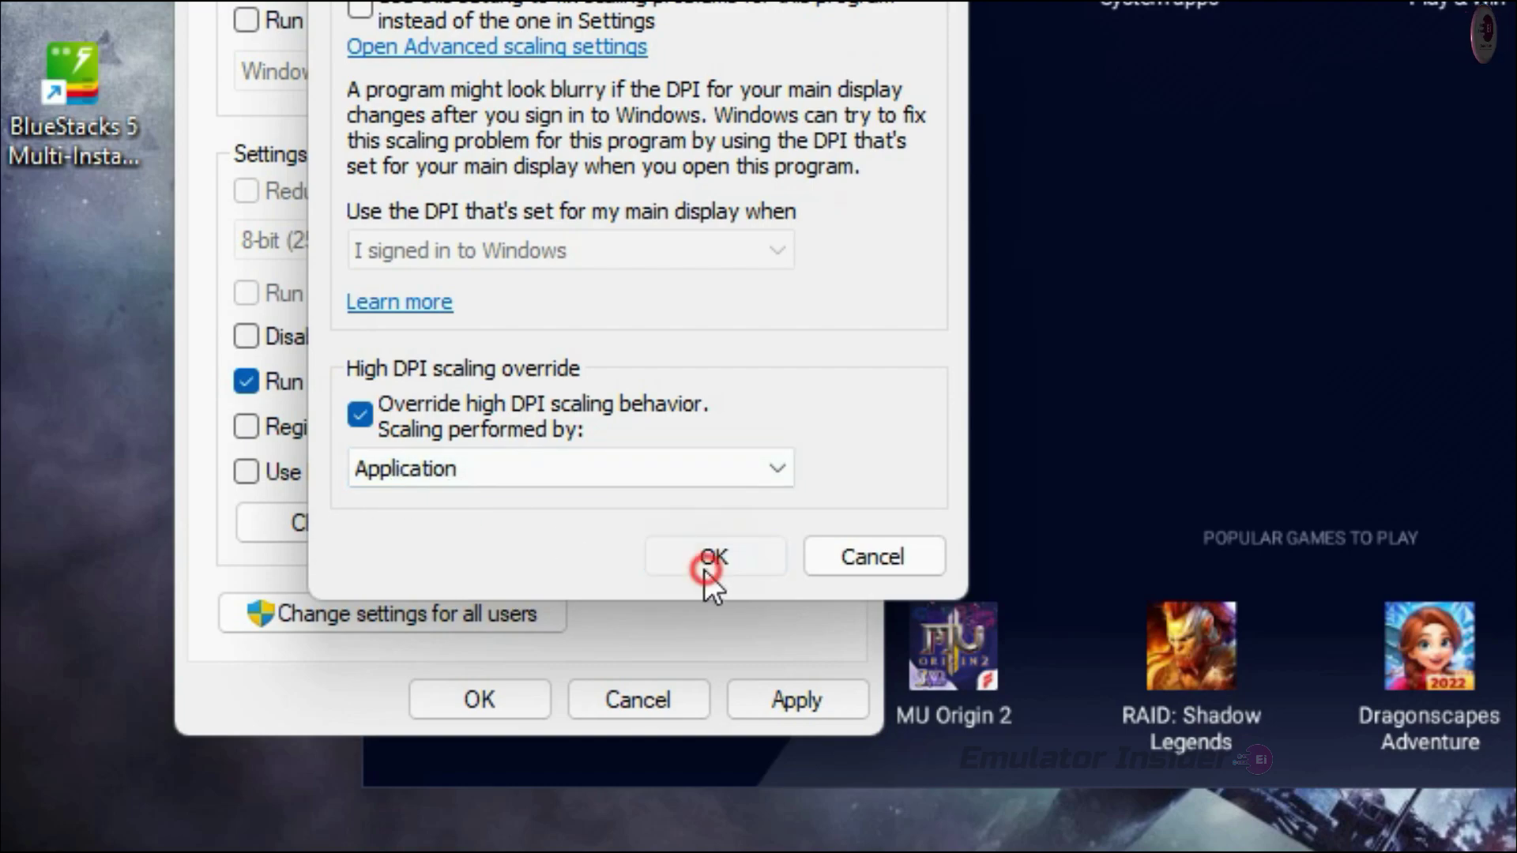
pyautogui.click(801, 702)
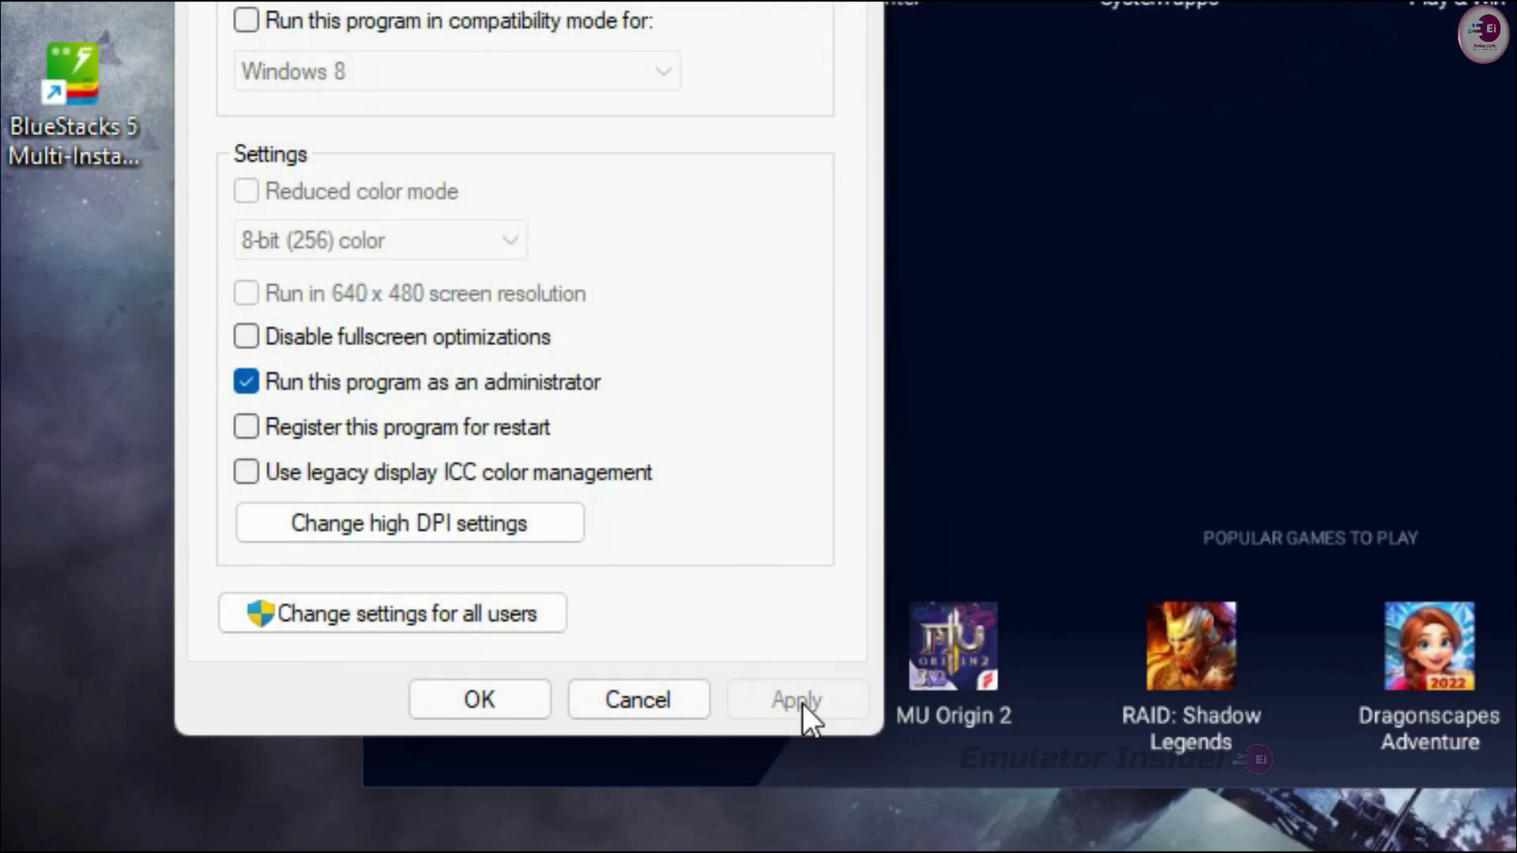
pyautogui.click(496, 701)
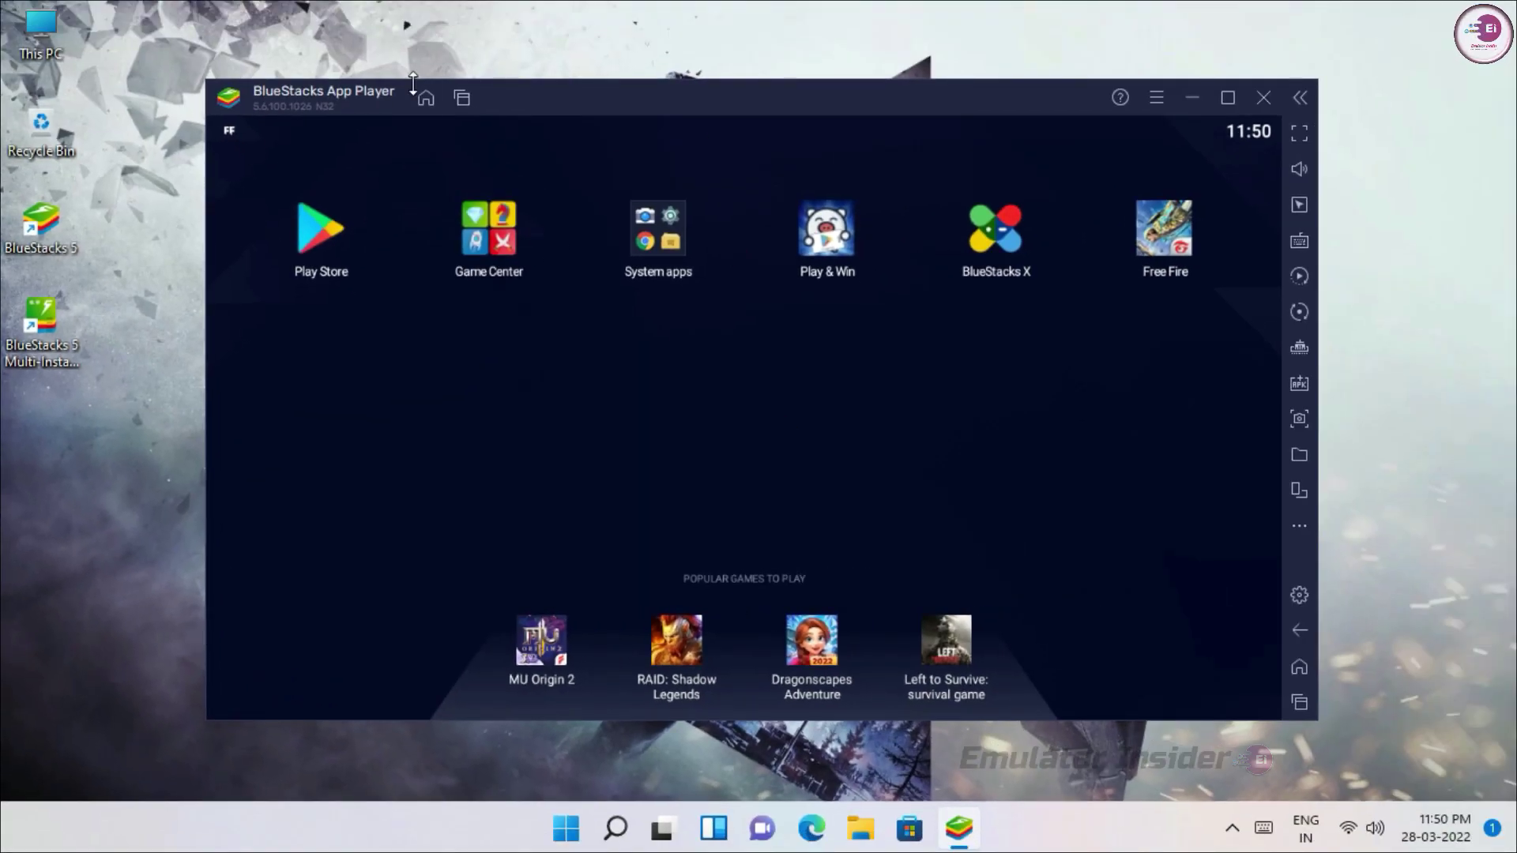
pyautogui.click(674, 241)
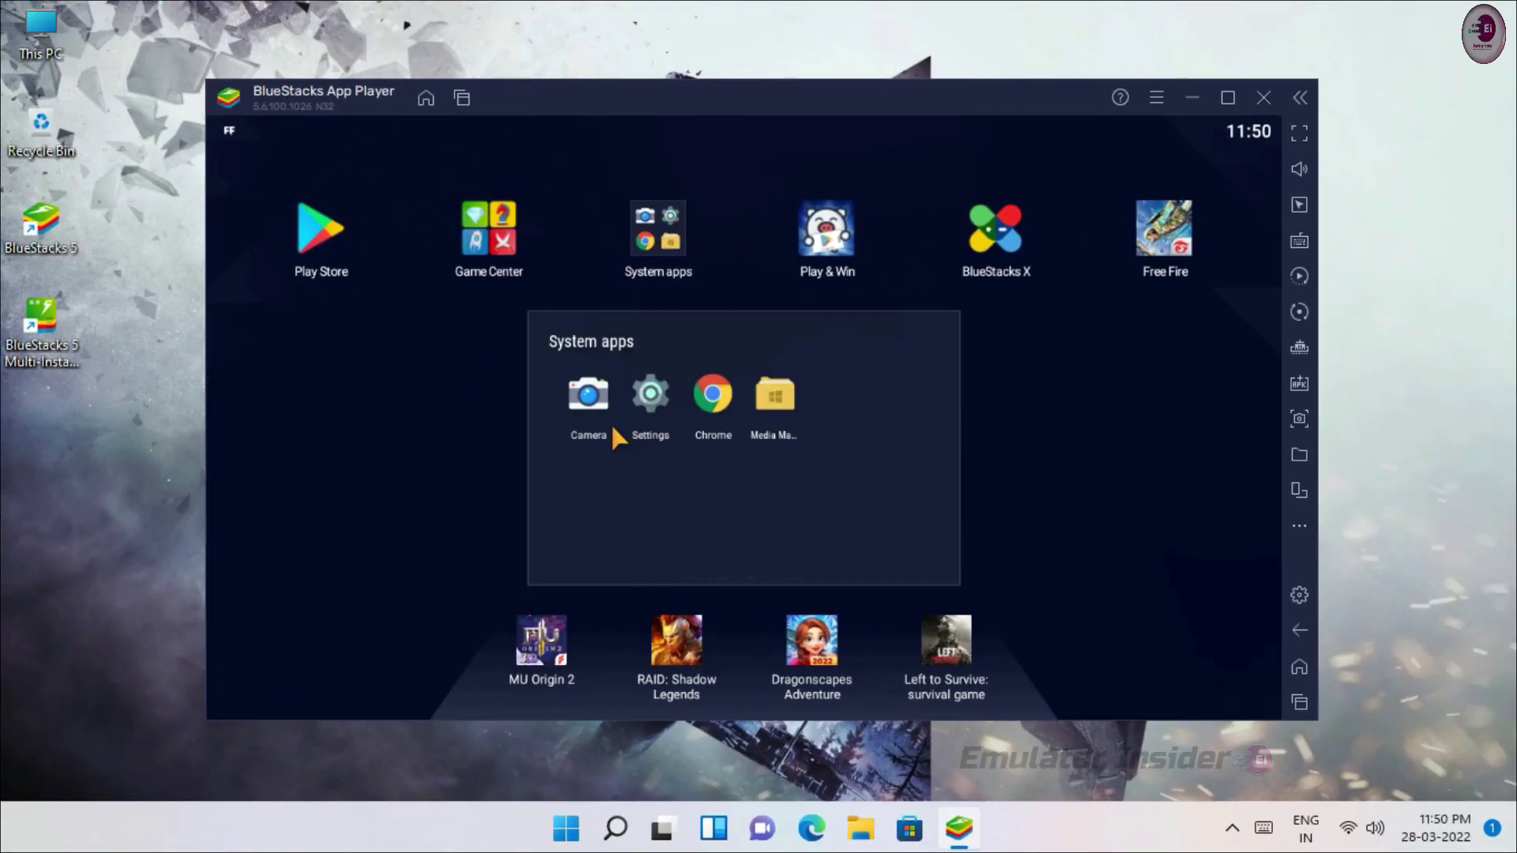
pyautogui.click(671, 246)
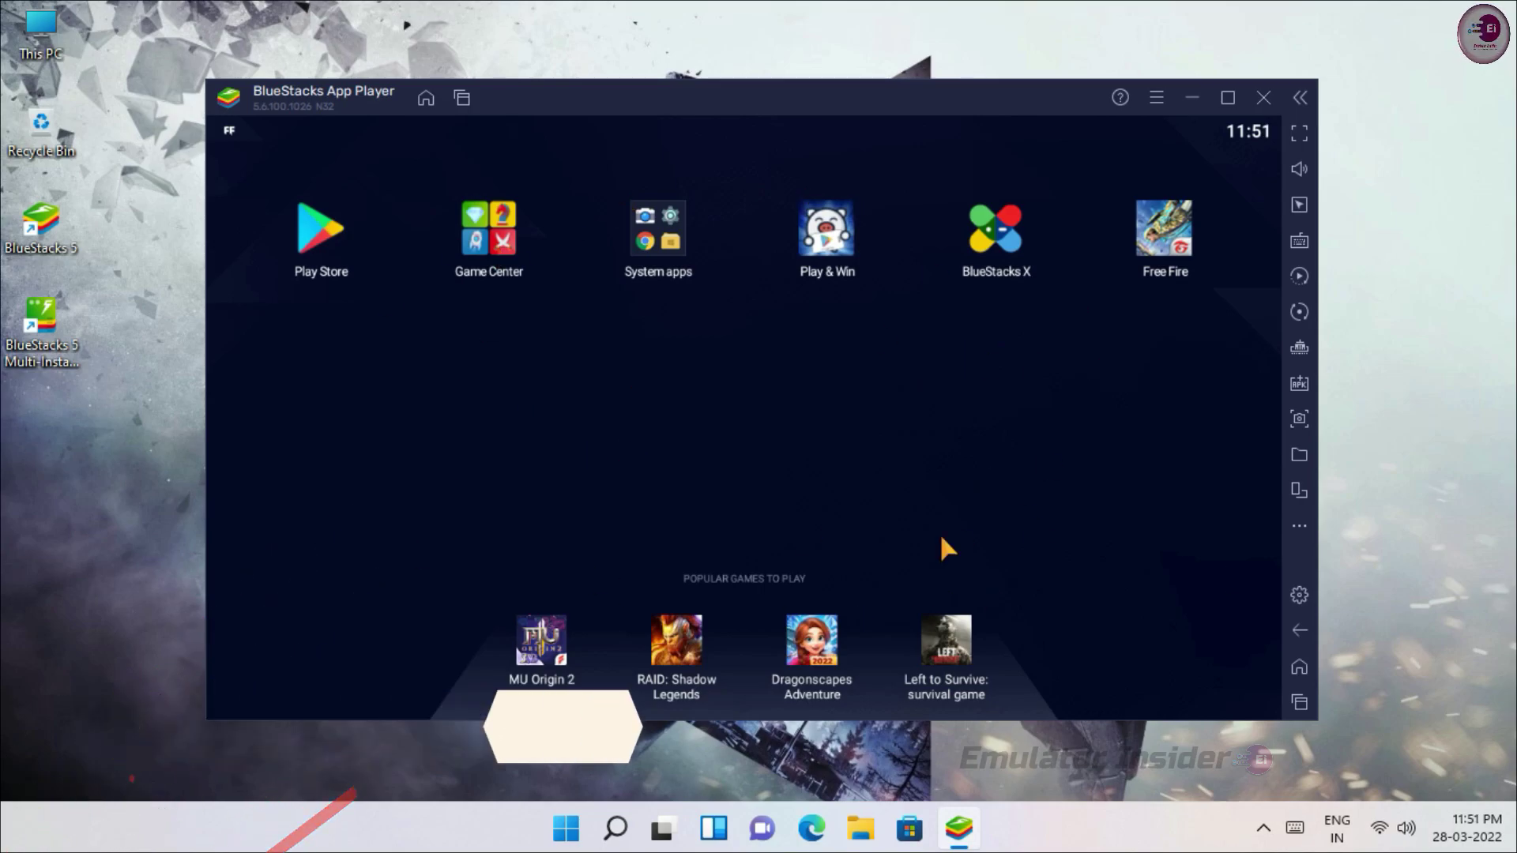
# Open Task Manager, expand it to the detailed view and maximize its window
pyautogui.rightClick(566, 828)
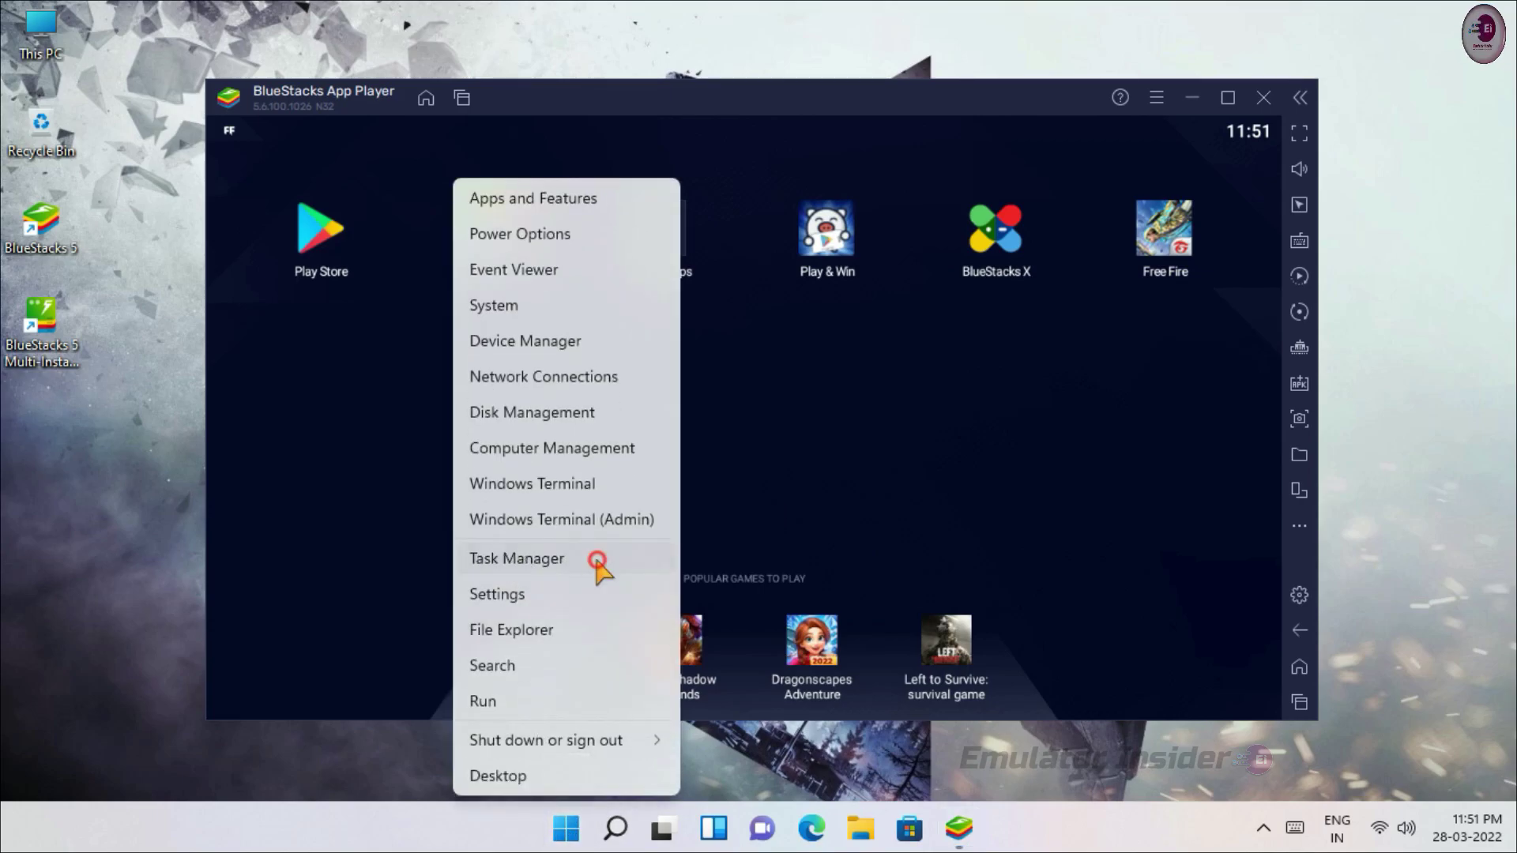
pyautogui.click(598, 561)
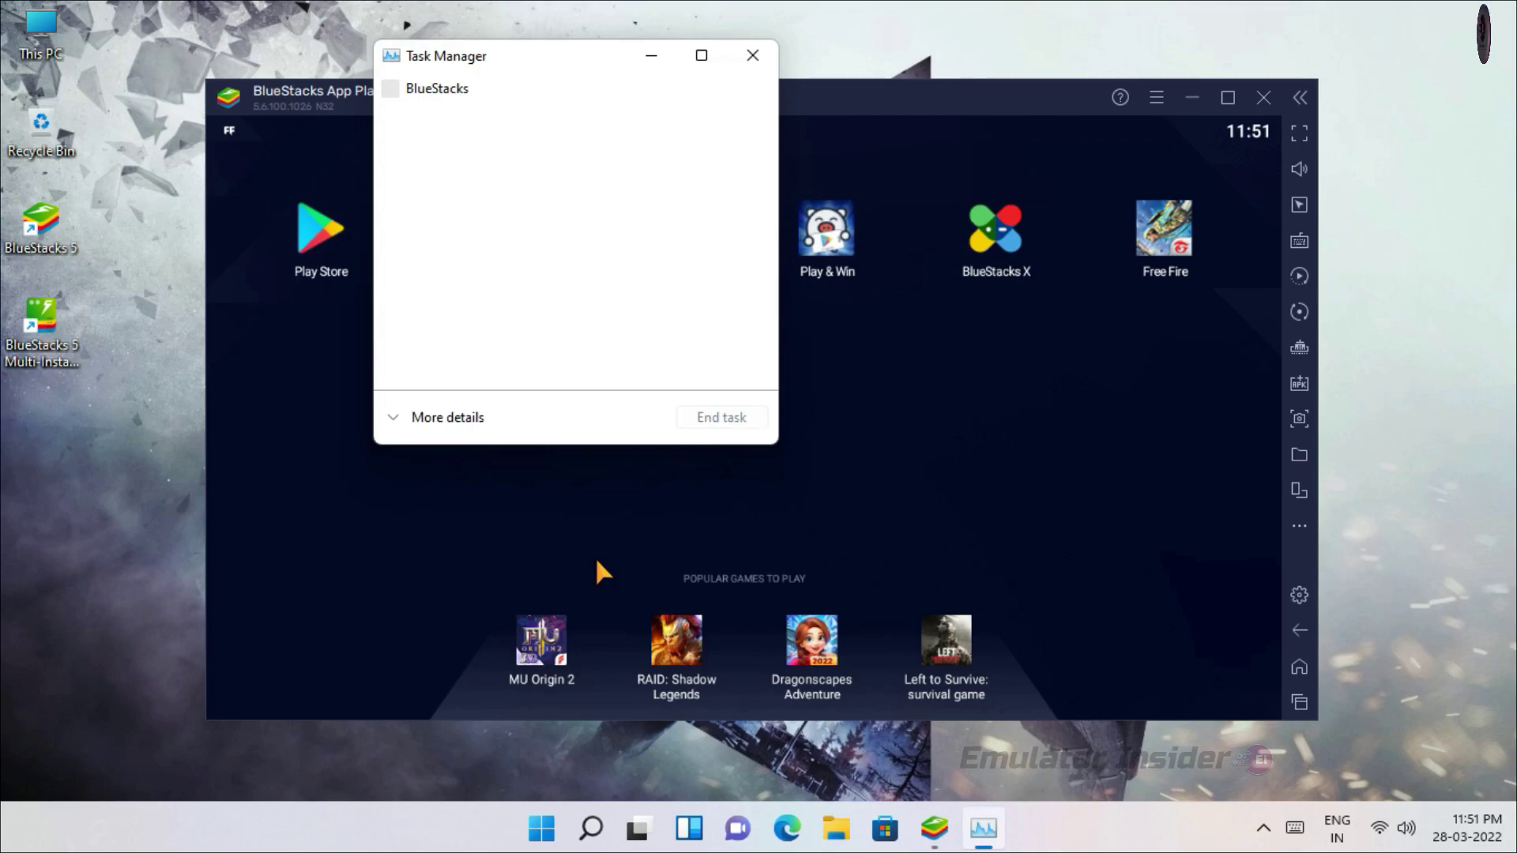
pyautogui.click(430, 423)
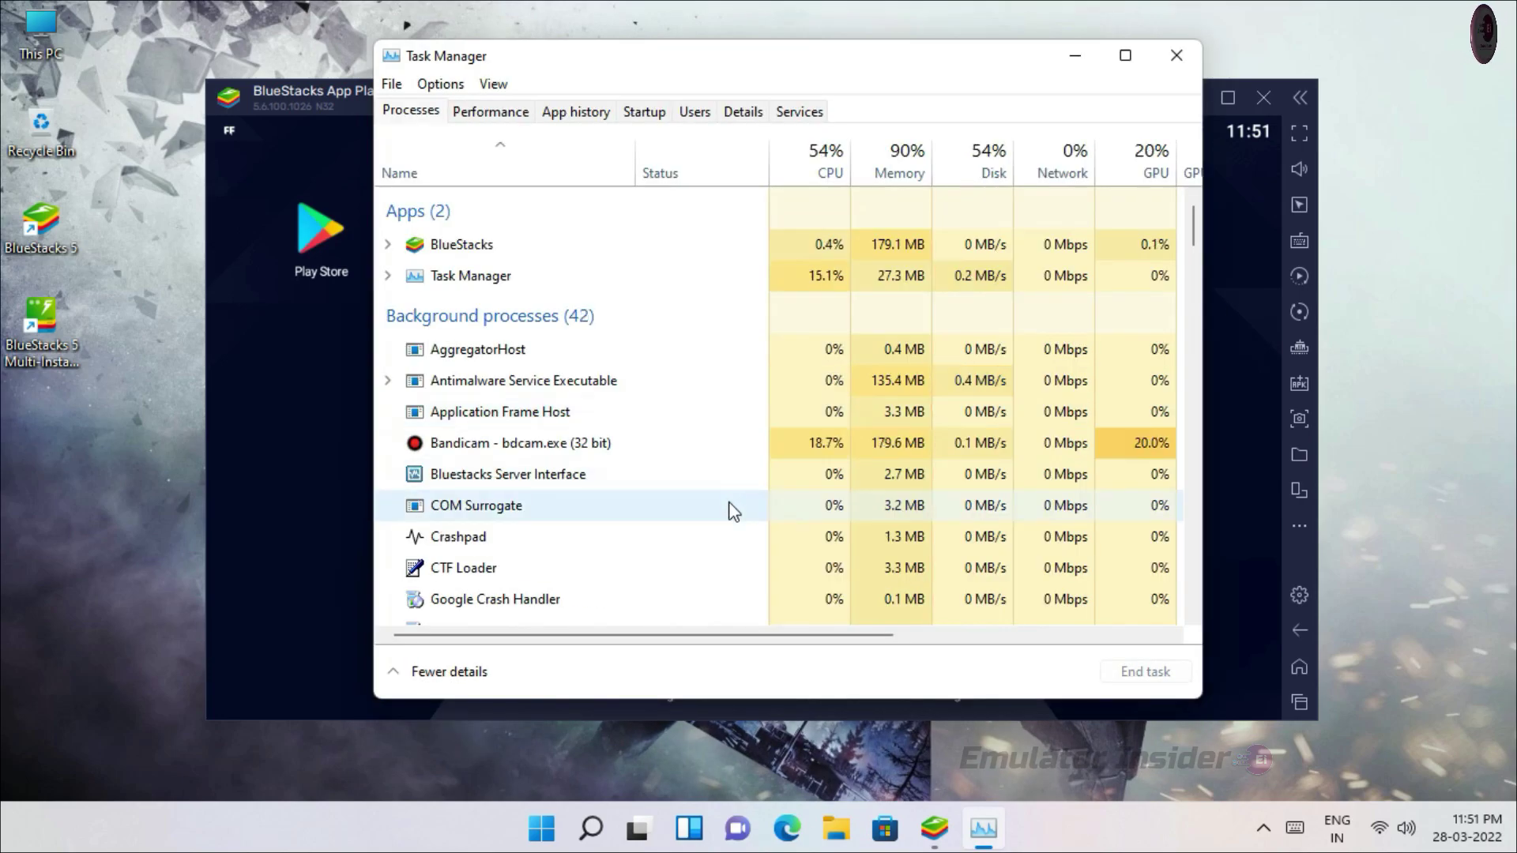
pyautogui.moveTo(719, 62); pyautogui.dragTo(704, 3)
# Go to the process details of BlueStacks and set the priority of HD-Player.exe to High, confirming the change
pyautogui.click(432, 199)
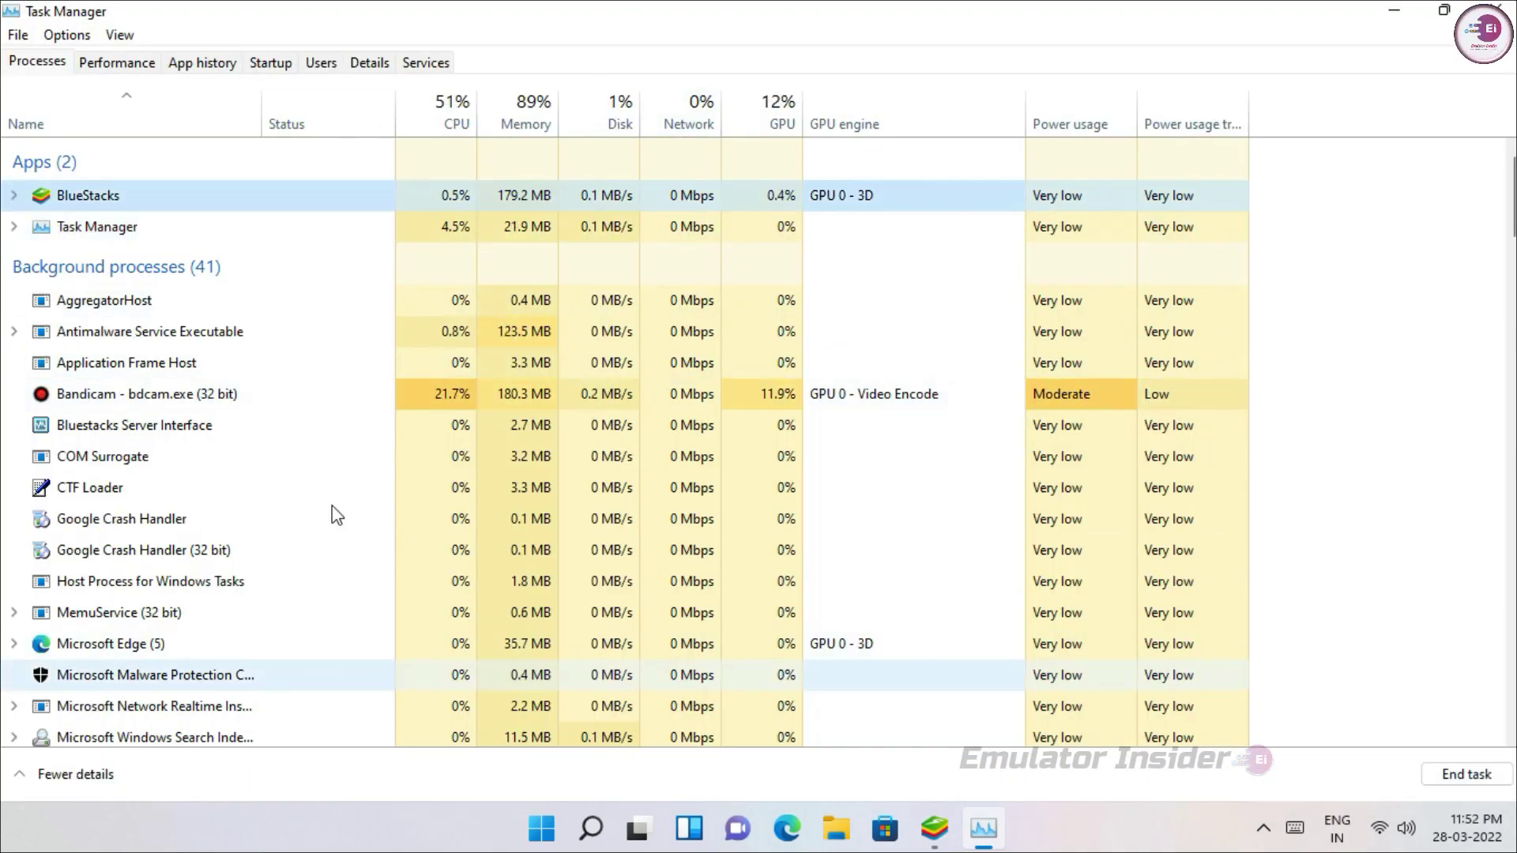
pyautogui.rightClick(169, 201)
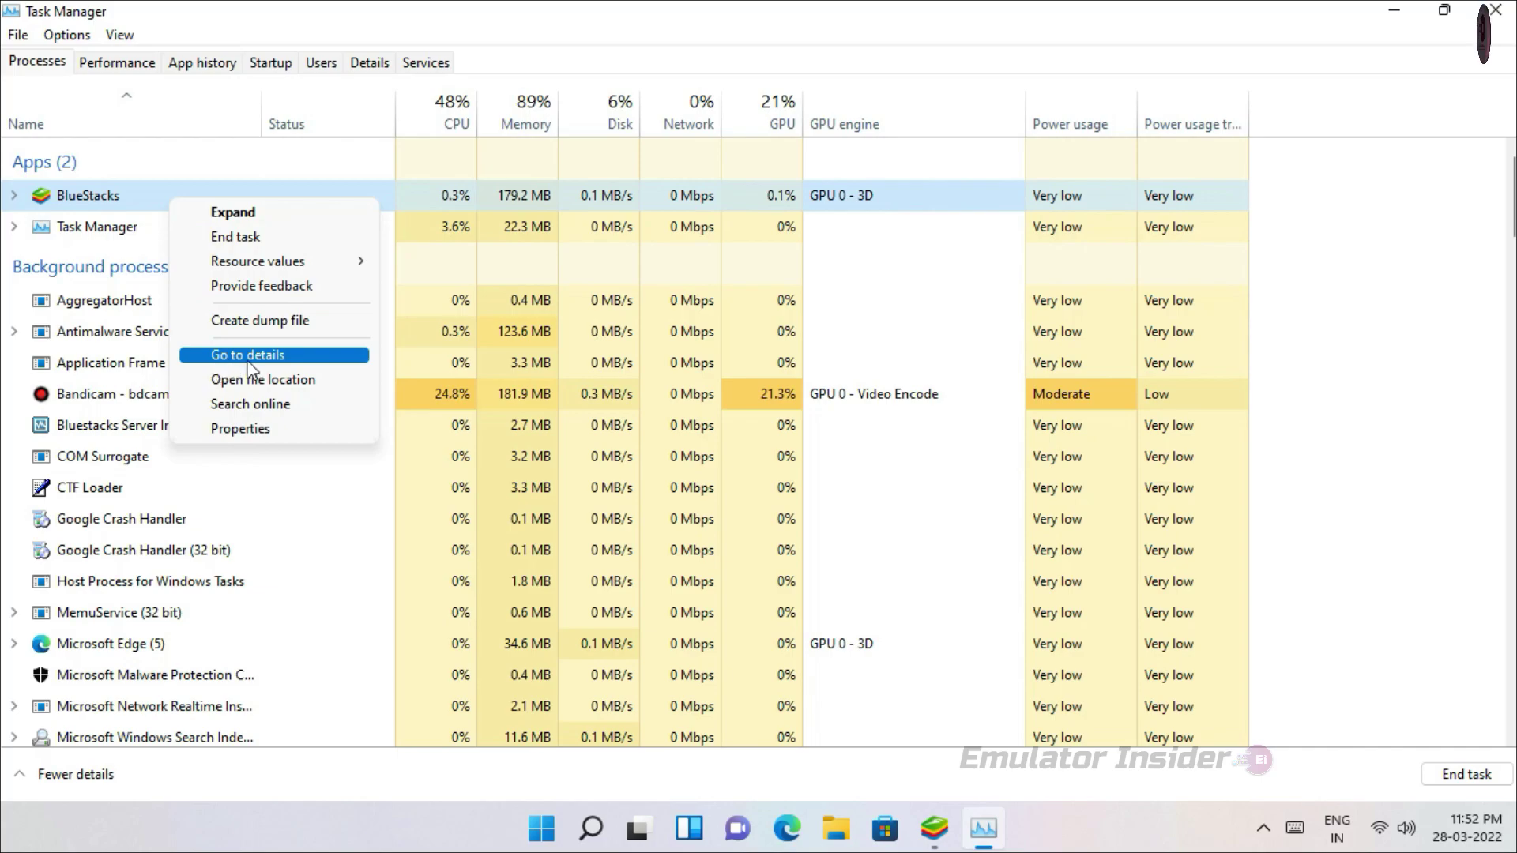
pyautogui.click(301, 363)
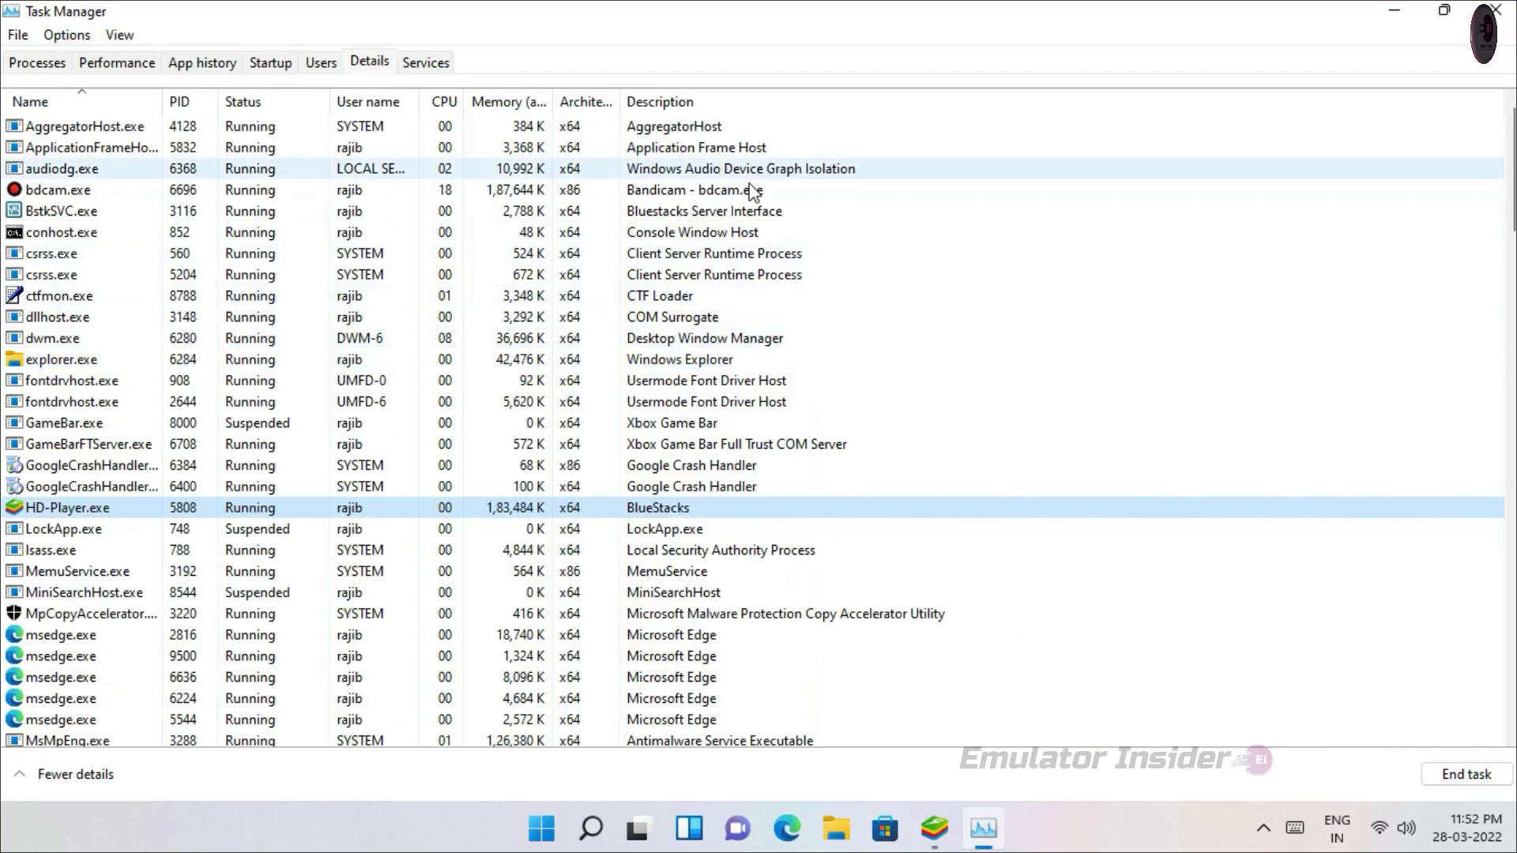
pyautogui.rightClick(588, 513)
pyautogui.moveTo(654, 283)
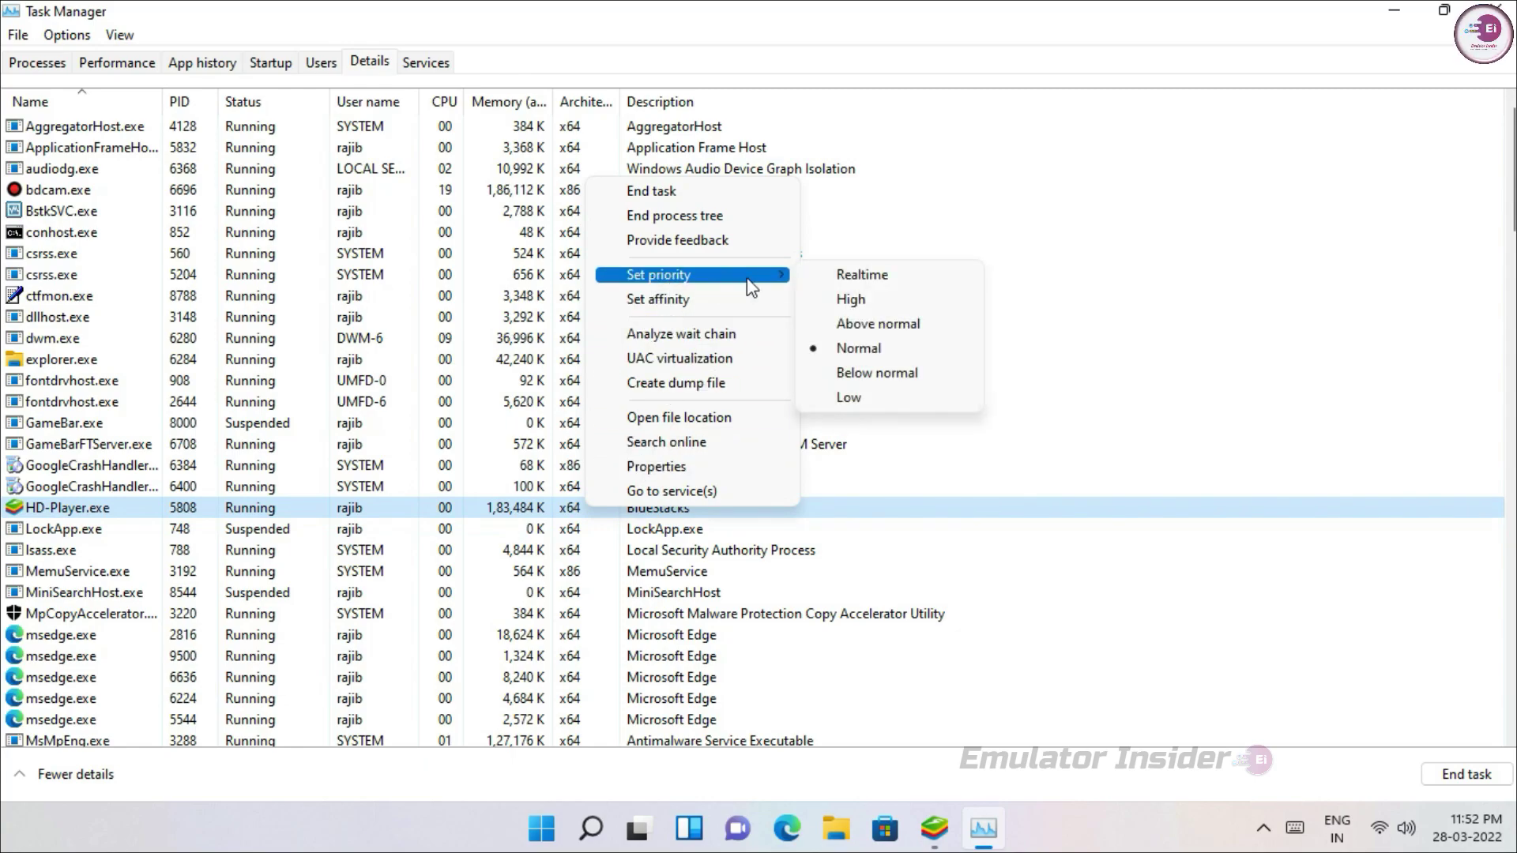
pyautogui.click(851, 299)
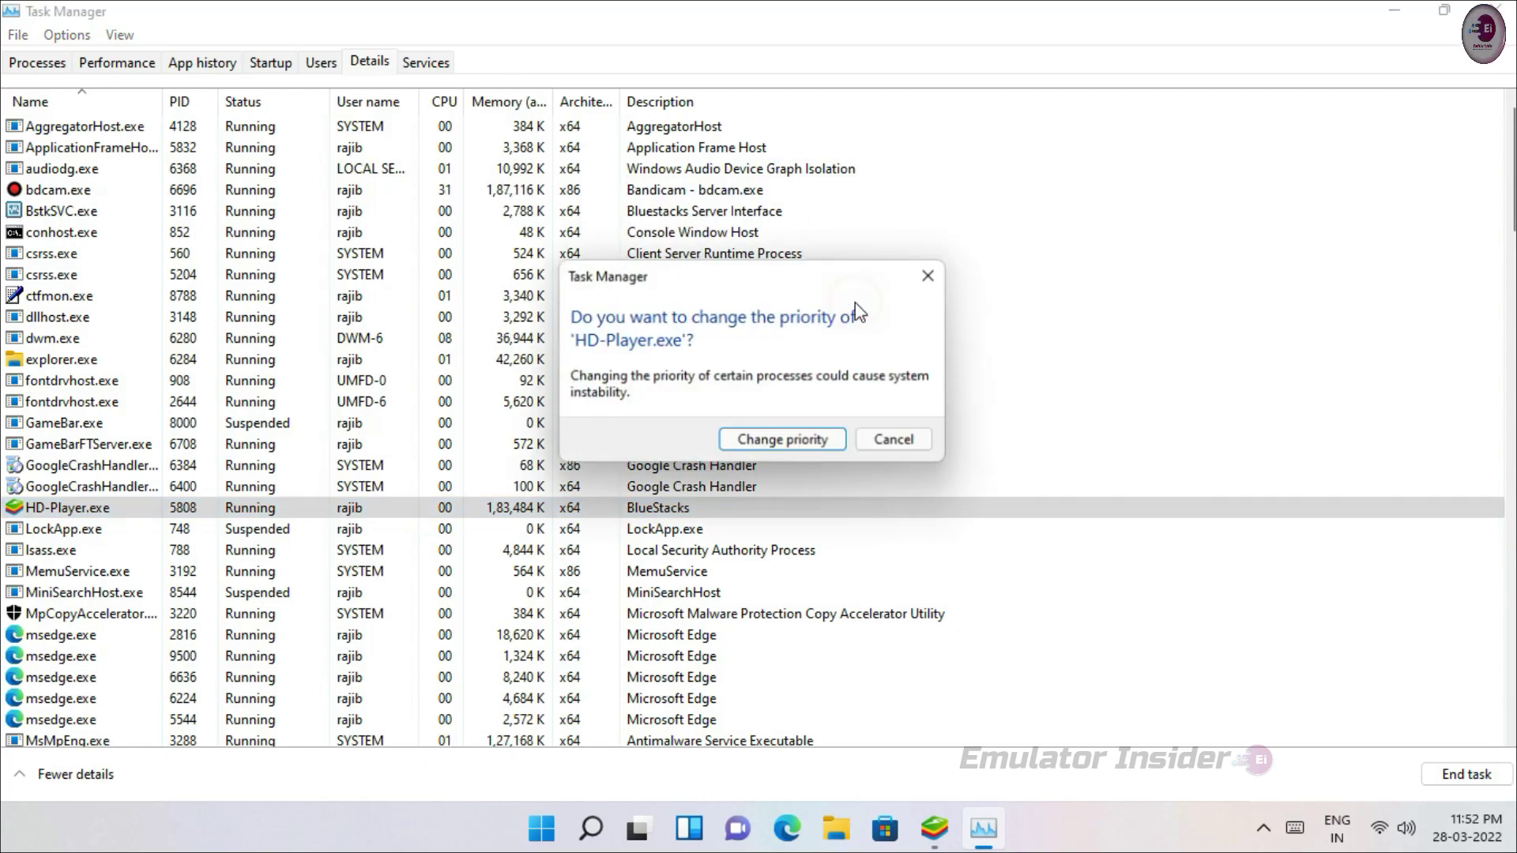
pyautogui.click(776, 436)
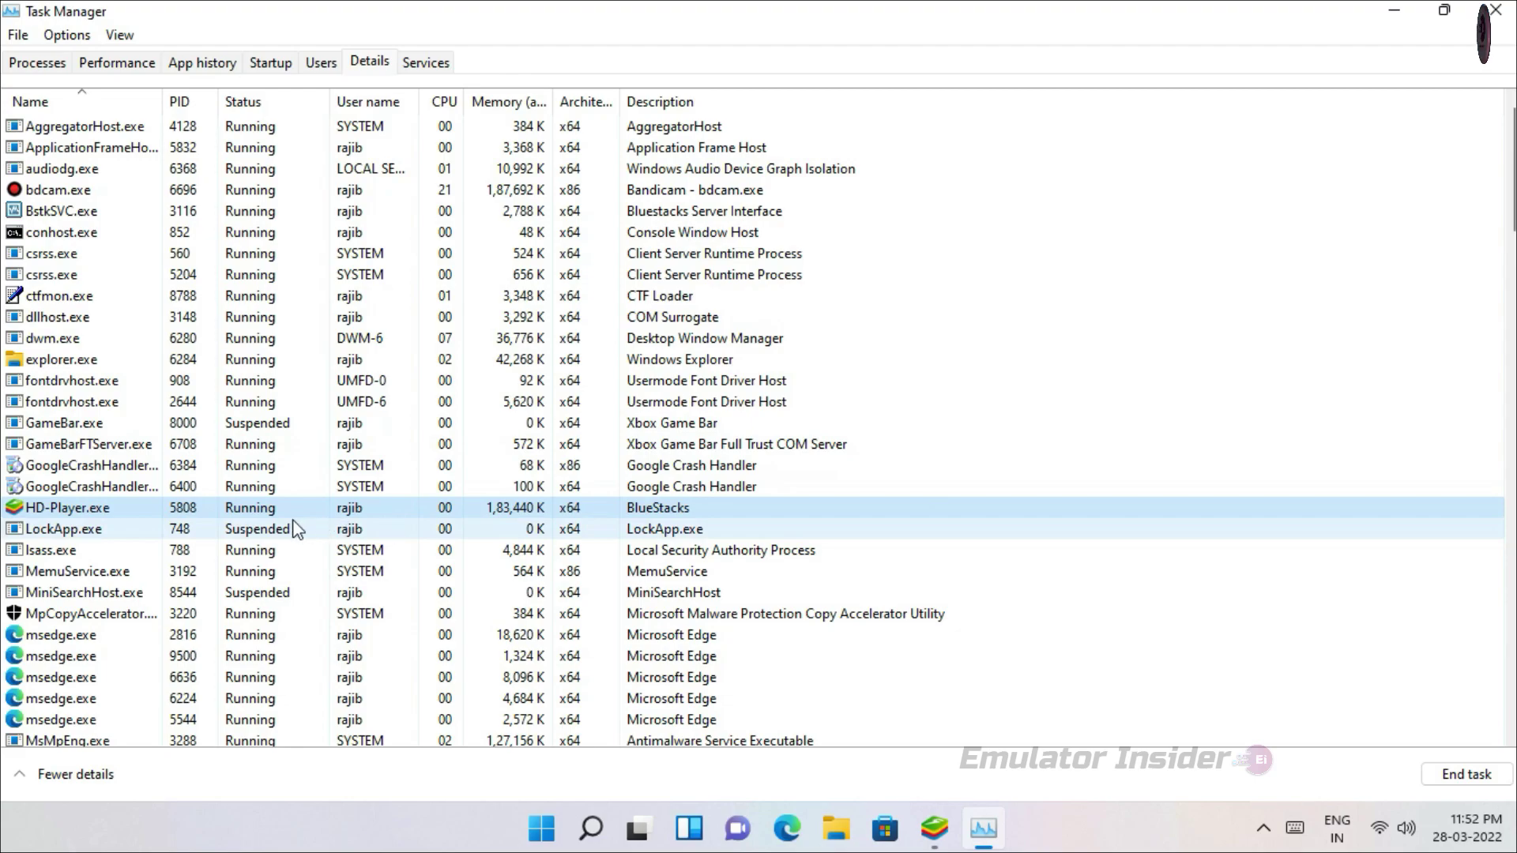
# Check the priority setting of HD-Player.exe and close Task Manager
pyautogui.rightClick(570, 515)
pyautogui.moveTo(672, 275)
pyautogui.click(774, 14)
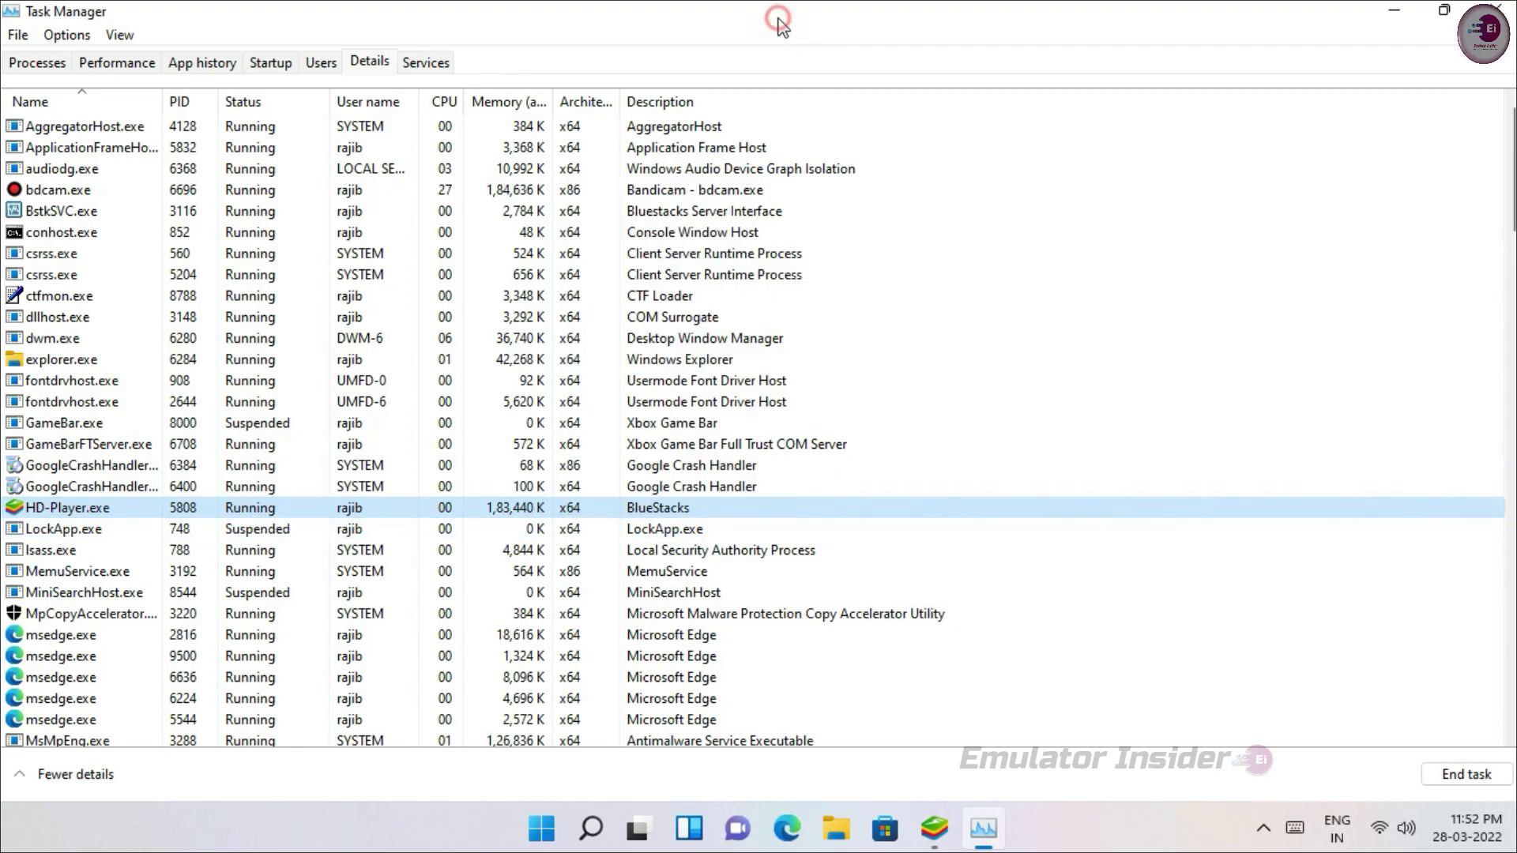
pyautogui.doubleClick(775, 13)
pyautogui.click(1147, 132)
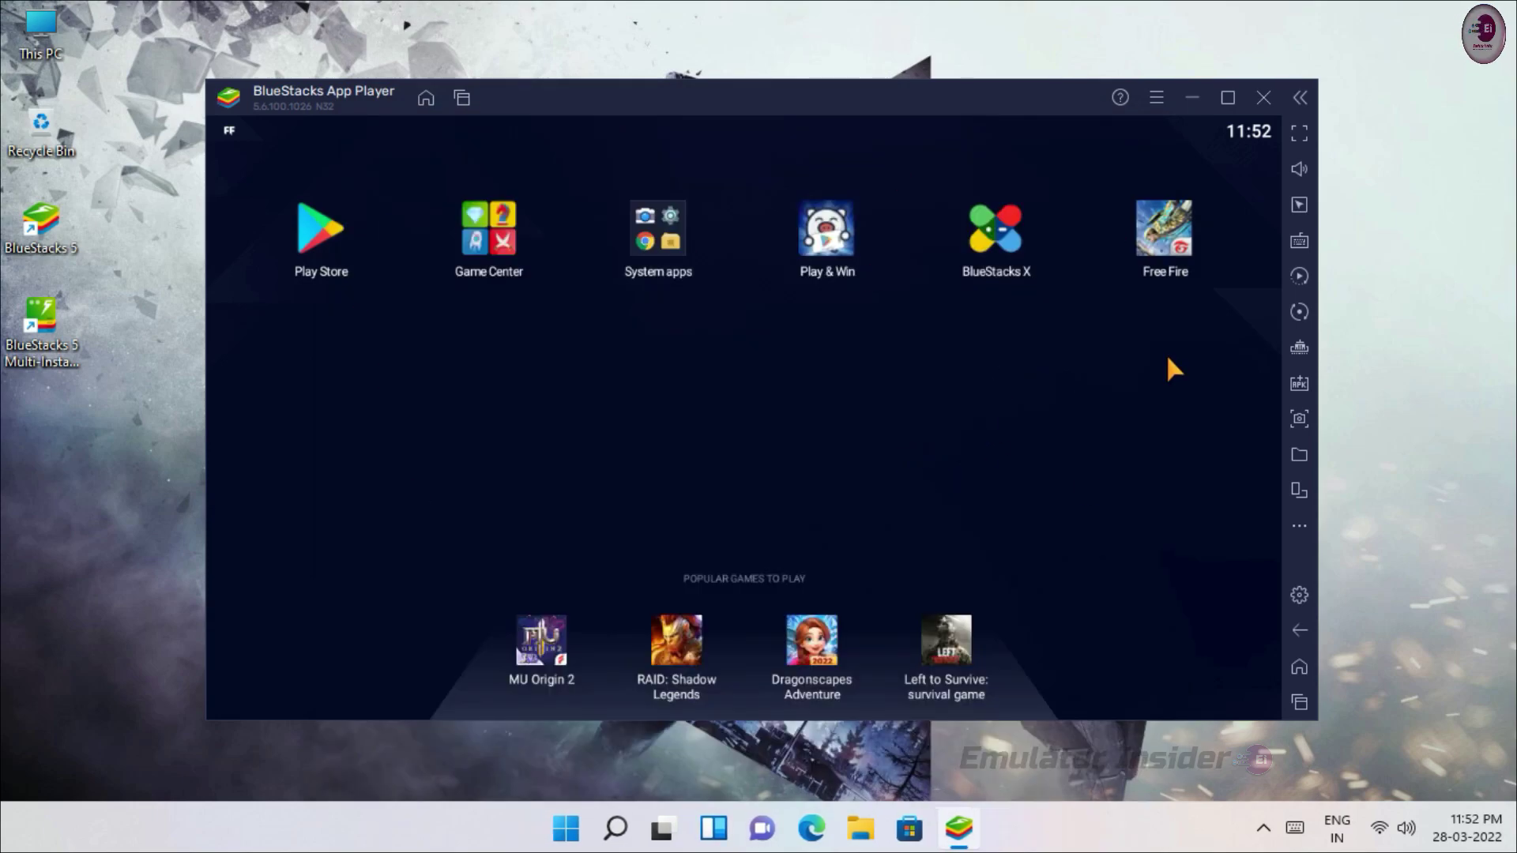
# Exit BlueStacks App Player, start BlueStacks 5 again from the desktop and launch Free Fire
pyautogui.click(1262, 99)
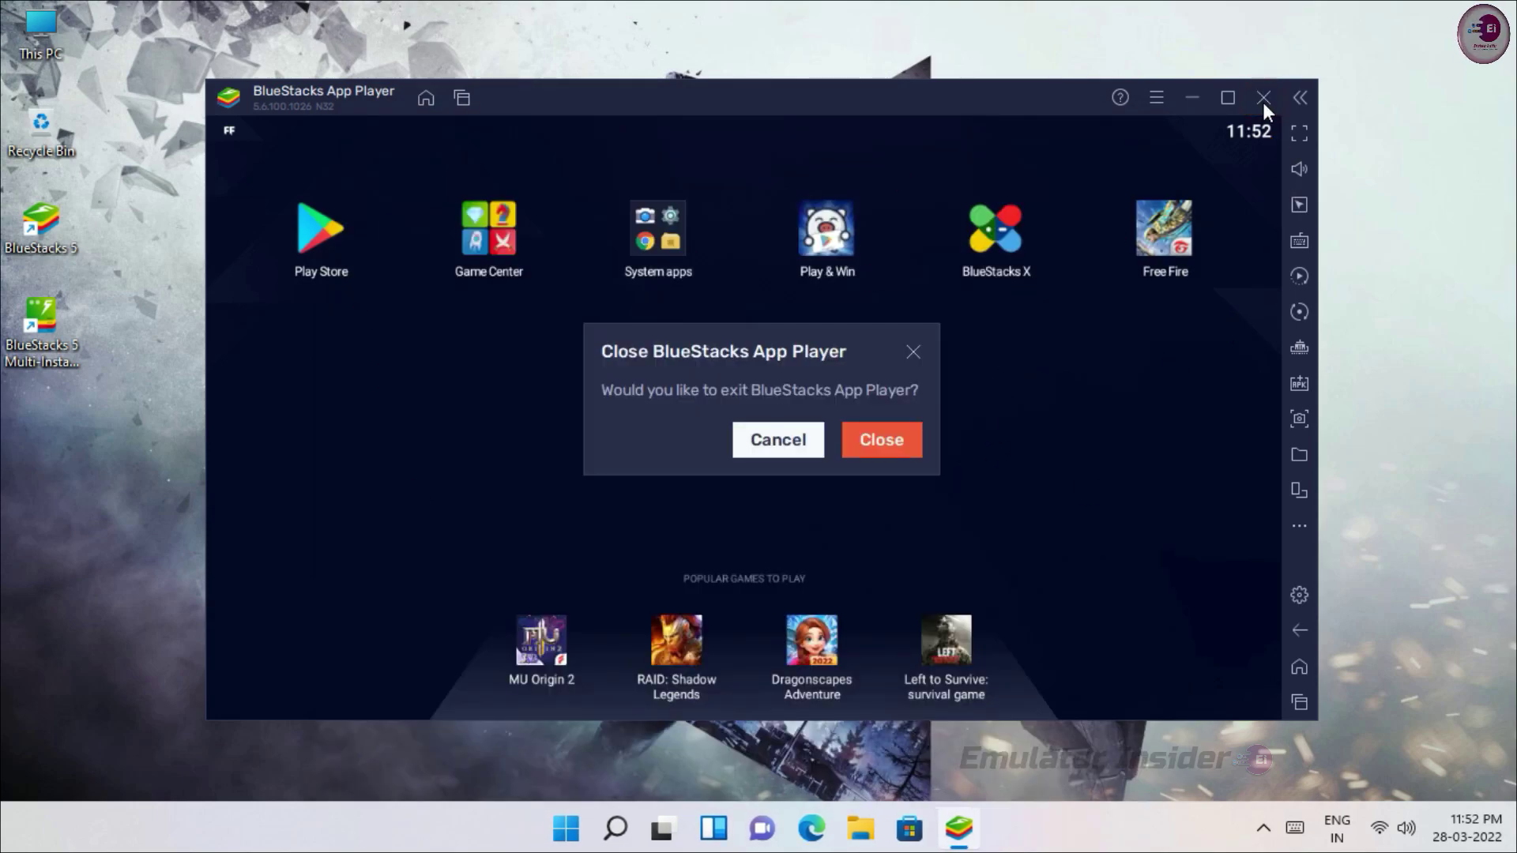
pyautogui.click(860, 442)
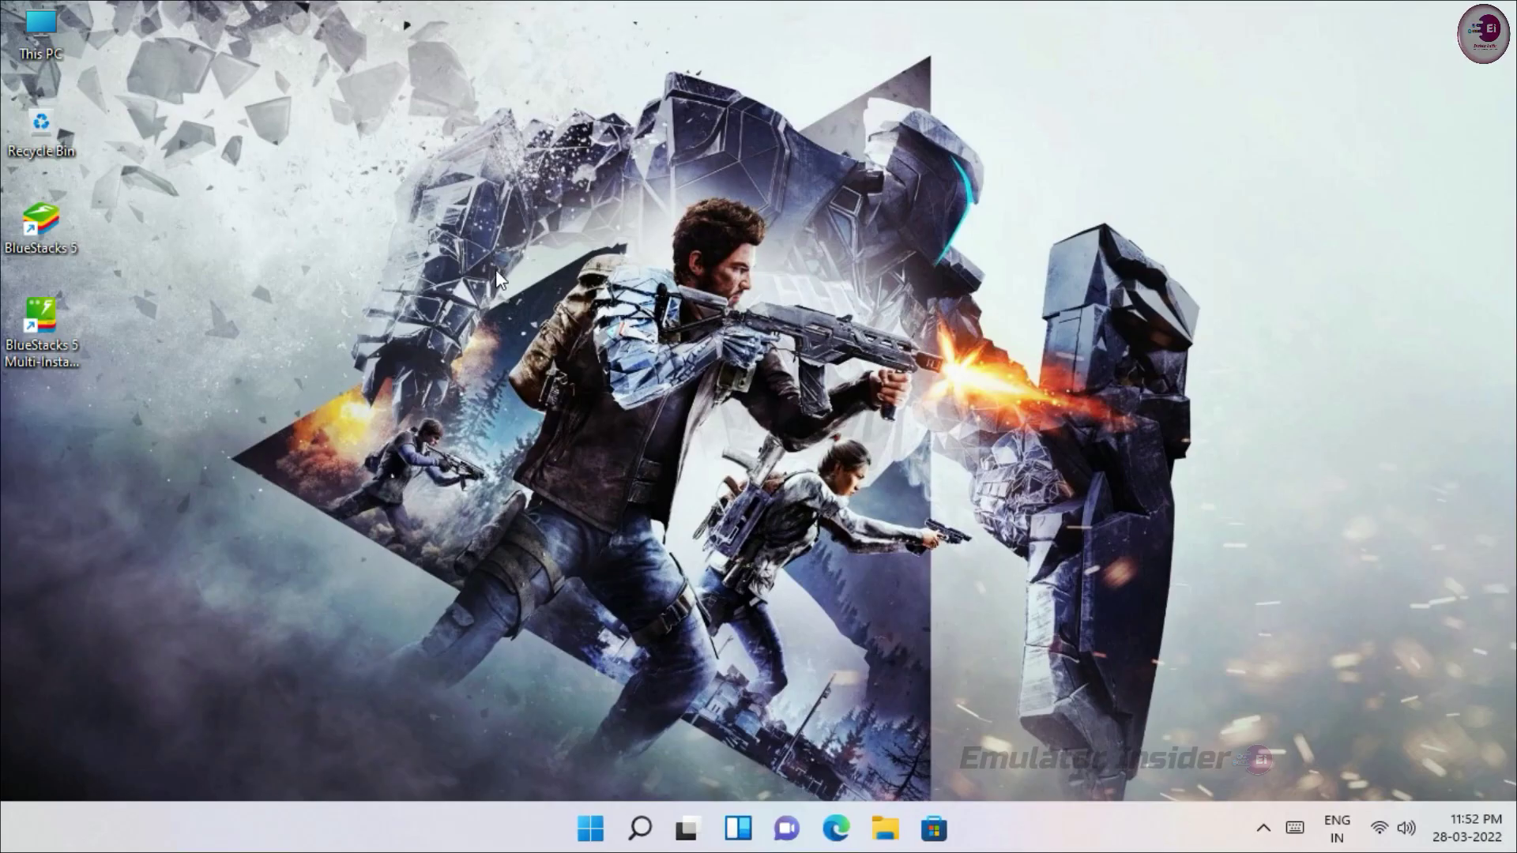
pyautogui.doubleClick(60, 223)
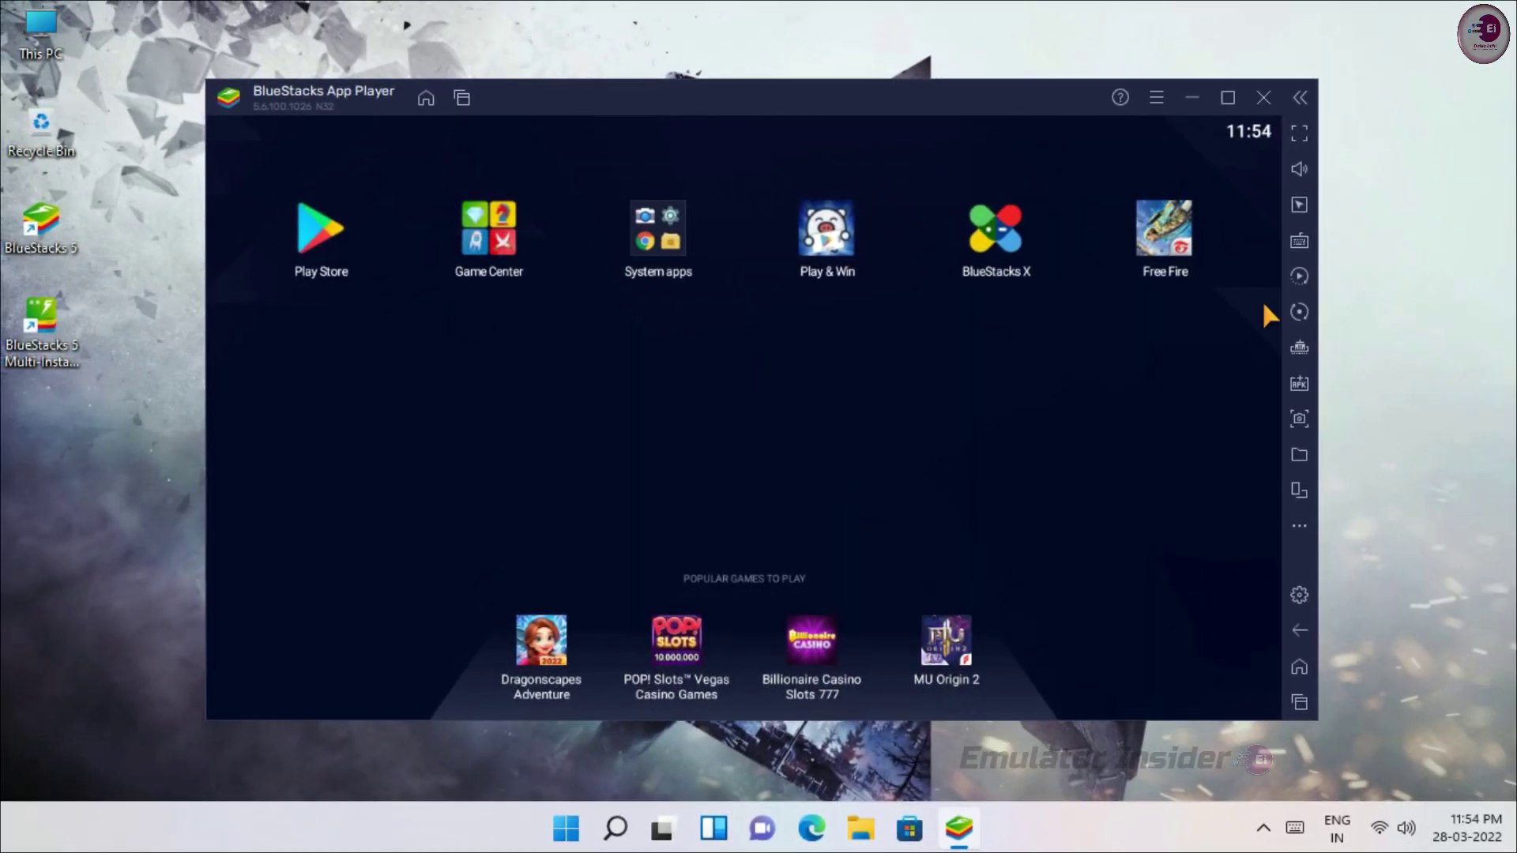
pyautogui.click(1182, 236)
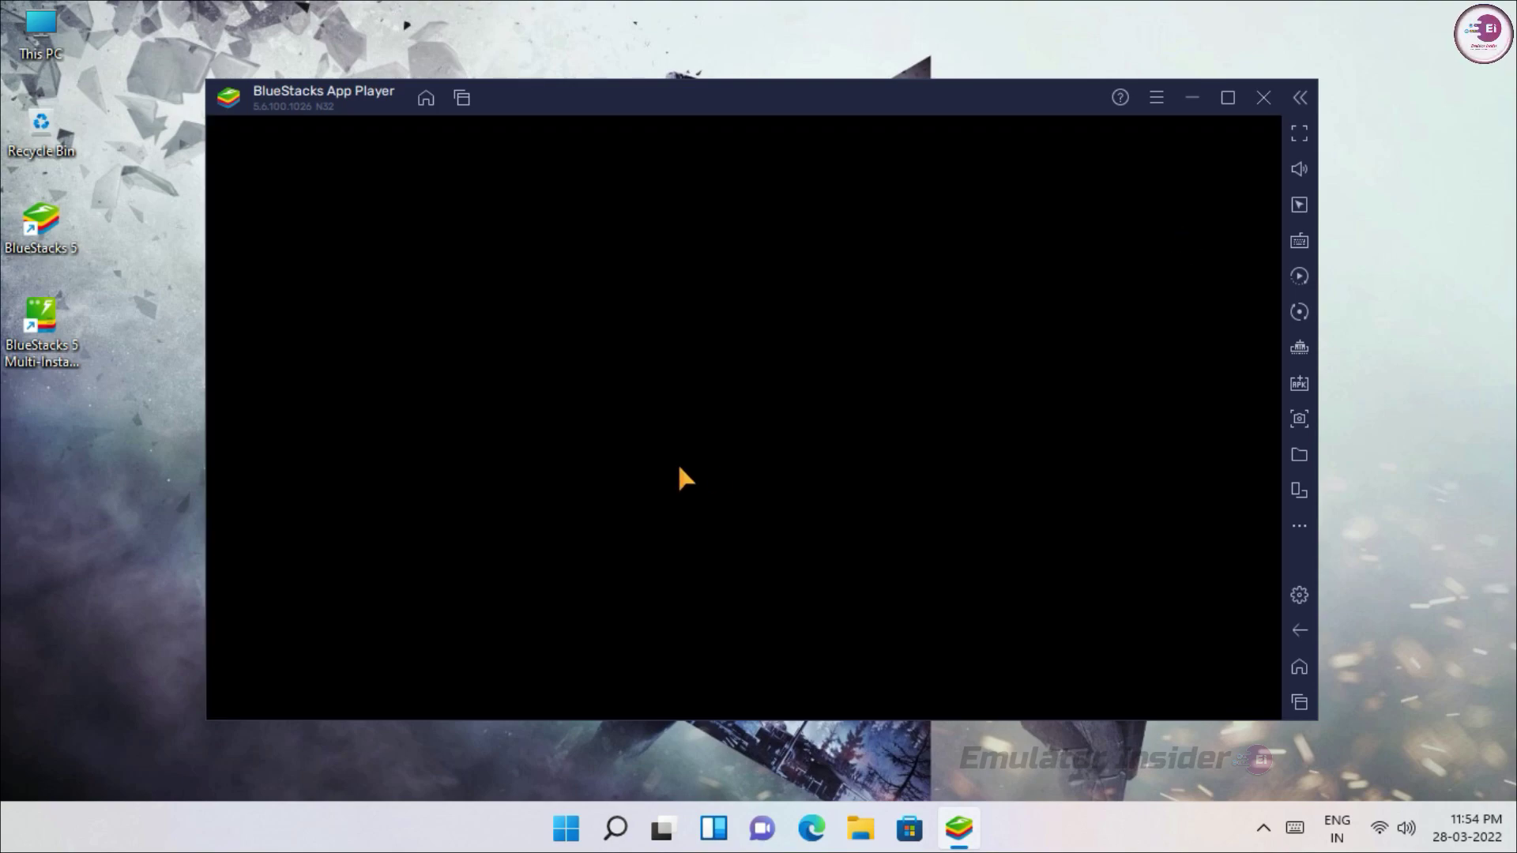